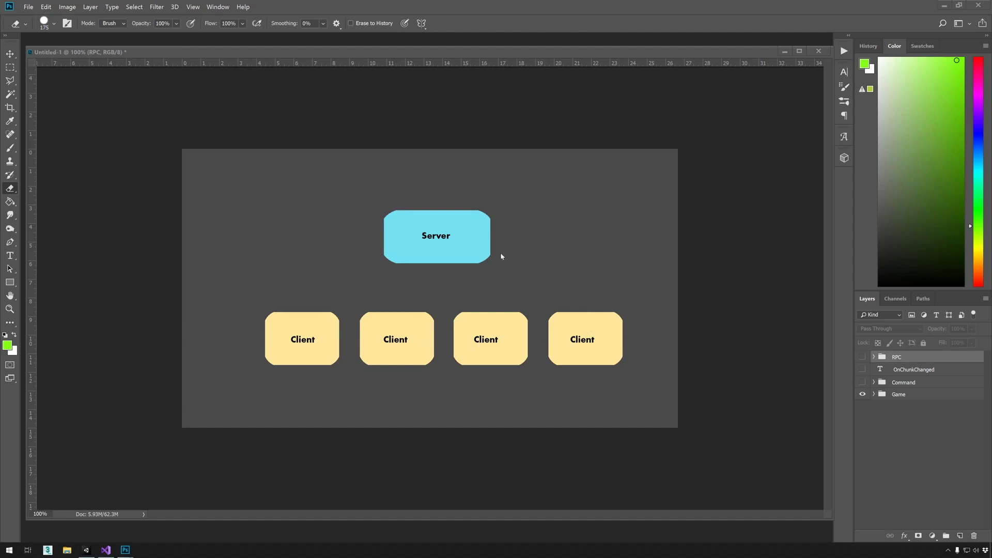
# Pick the Rectangular Marquee tool and make the Command arrow layer group visible
pyautogui.press('m')
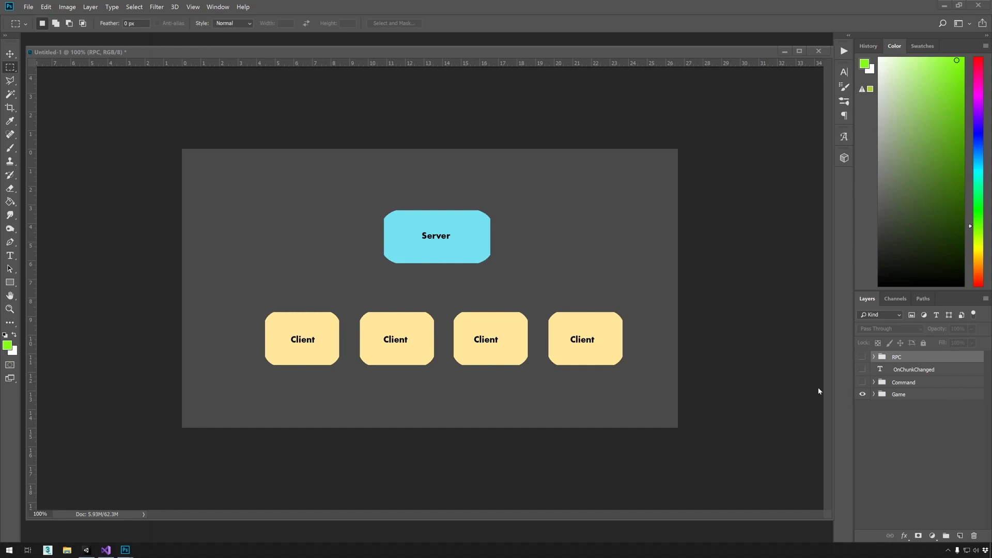
pyautogui.click(863, 382)
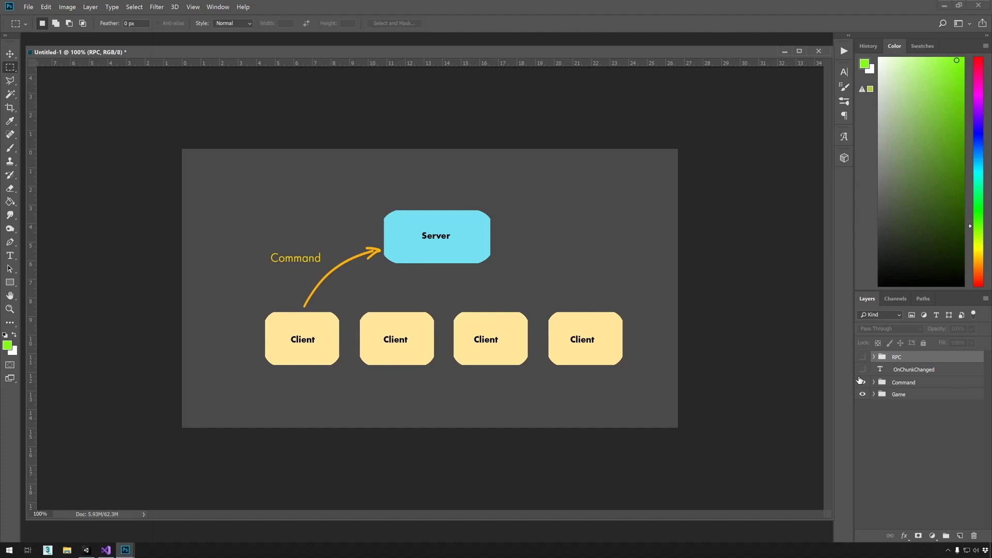
# Make the OnChunkChanged text layer and the green RPC Chunk Data arrow group visible
pyautogui.click(862, 369)
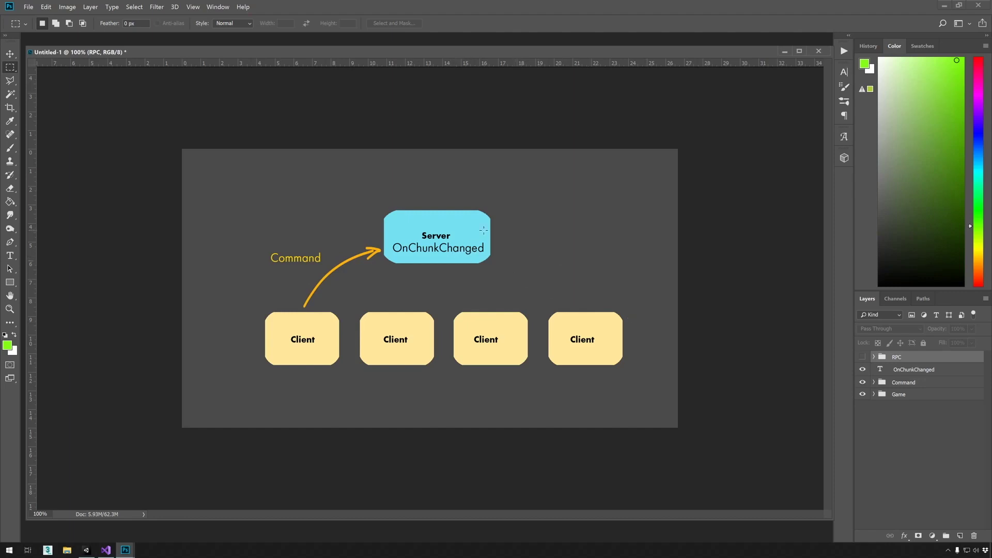
pyautogui.click(862, 358)
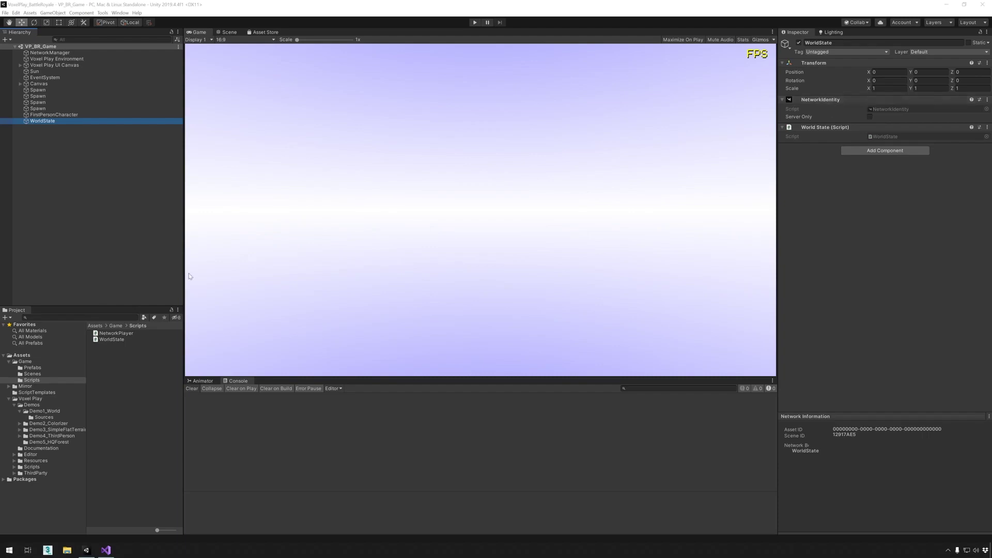
# Switch from Unity to WorldState.cs in Visual Studio
pyautogui.click(106, 550)
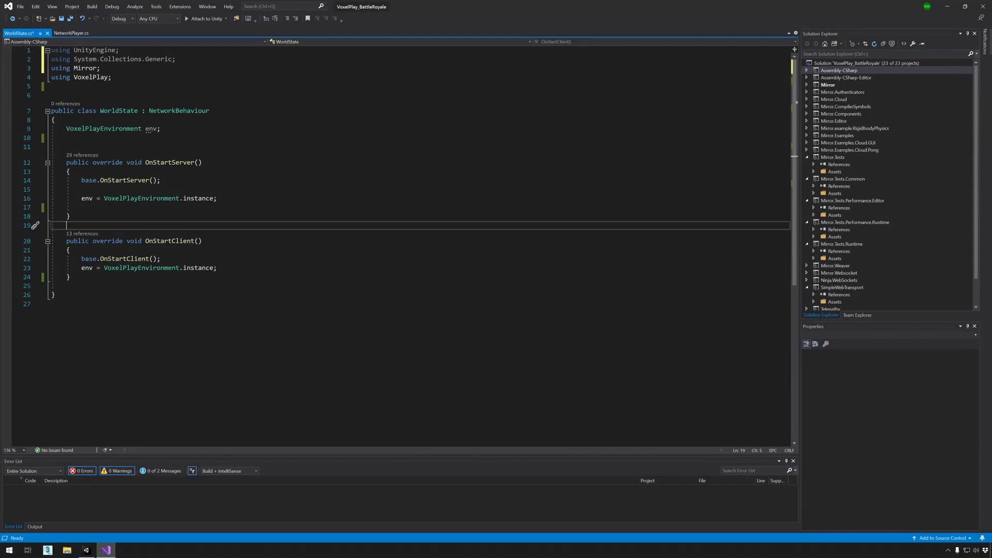
# Walk through the VoxelPlay import, the VoxelPlayEnvironment env field and OnStartServer's instance assignment
pyautogui.click(113, 77)
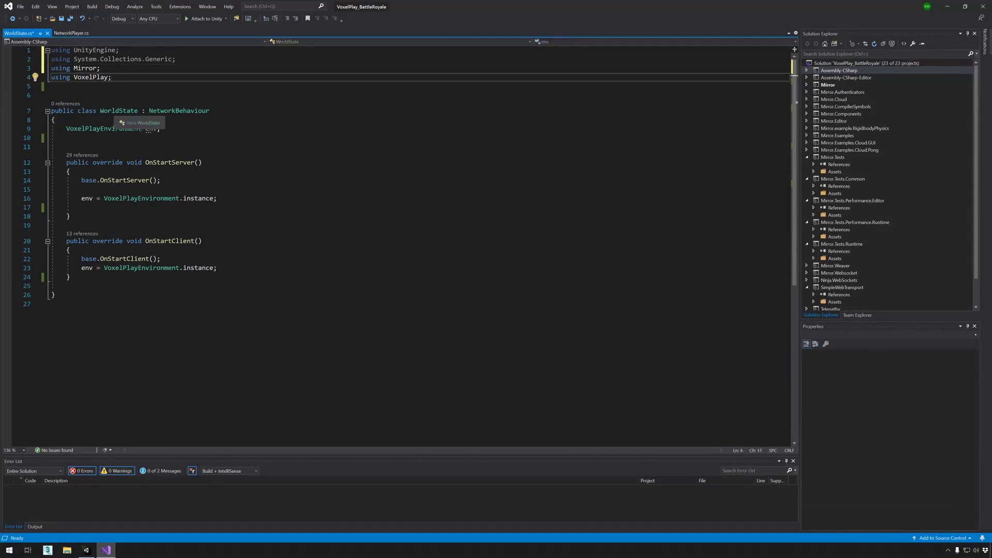
pyautogui.press('Down')
pyautogui.press('Down')
pyautogui.press('Down')
pyautogui.press('Home')
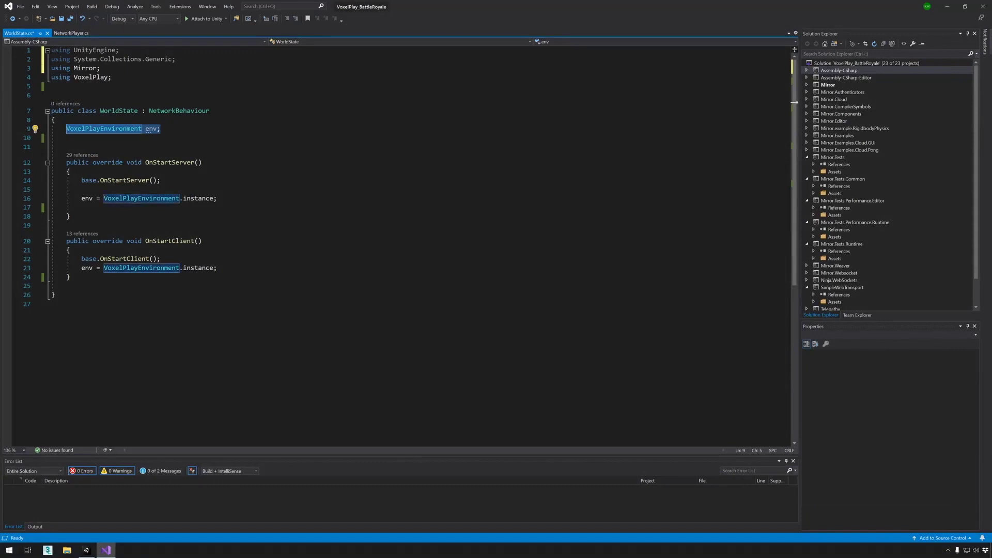
pyautogui.press('Down')
pyautogui.press('Down')
pyautogui.press('Down')
pyautogui.press('End')
# Highlight the OnStartServer and OnStartClient methods that assign env
pyautogui.press('Up')
pyautogui.press('Up')
pyautogui.press('Up')
pyautogui.press('Home')
pyautogui.hotkey('shift', 'Down')
pyautogui.hotkey('shift', 'Down')
pyautogui.hotkey('shift', 'Down')
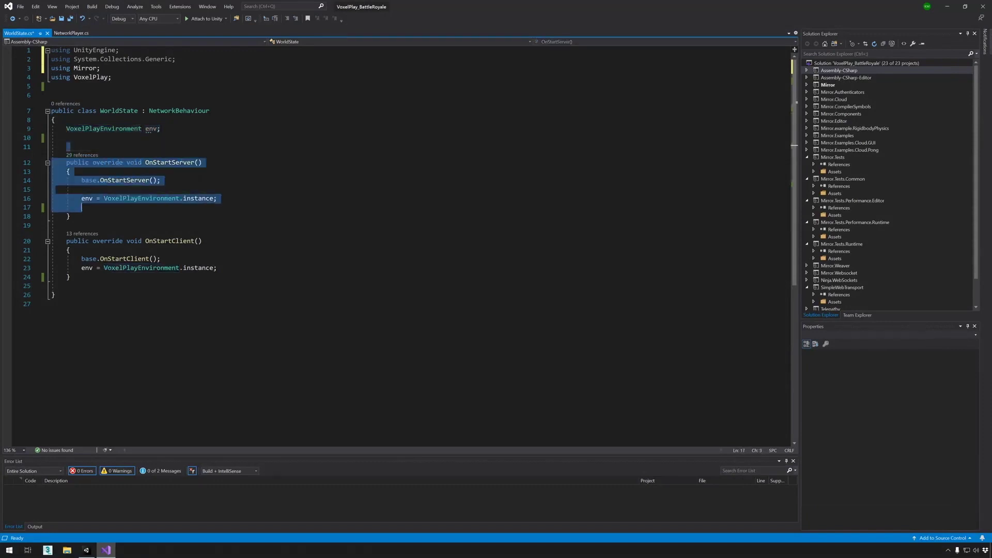
pyautogui.hotkey('shift', 'Down')
pyautogui.hotkey('shift', 'Down')
pyautogui.hotkey('shift', 'Down')
pyautogui.hotkey('shift', 'Down')
pyautogui.hotkey('shift', 'End')
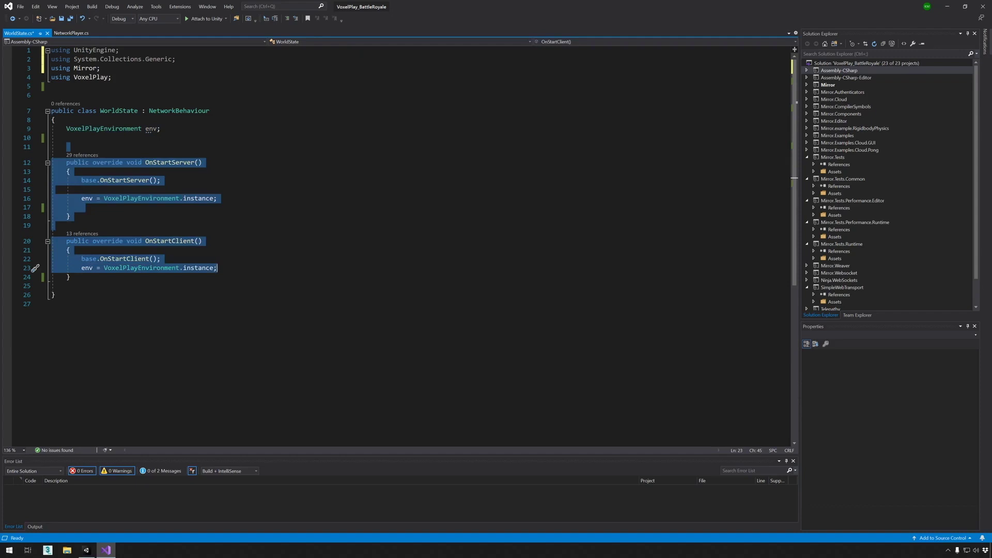
pyautogui.press('Down')
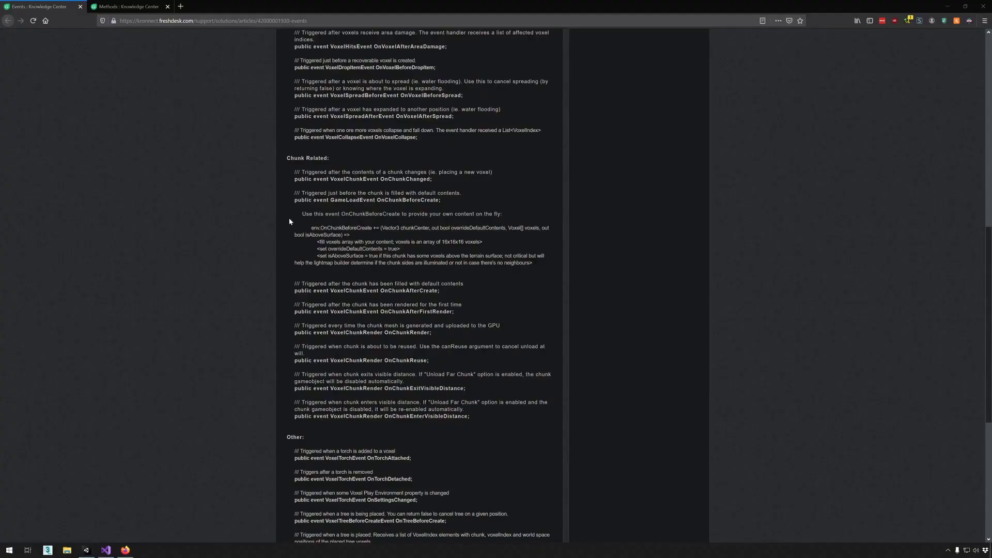
pyautogui.scroll(3, 289, 217)
pyautogui.scroll(10, 288, 218)
pyautogui.scroll(-5, 289, 217)
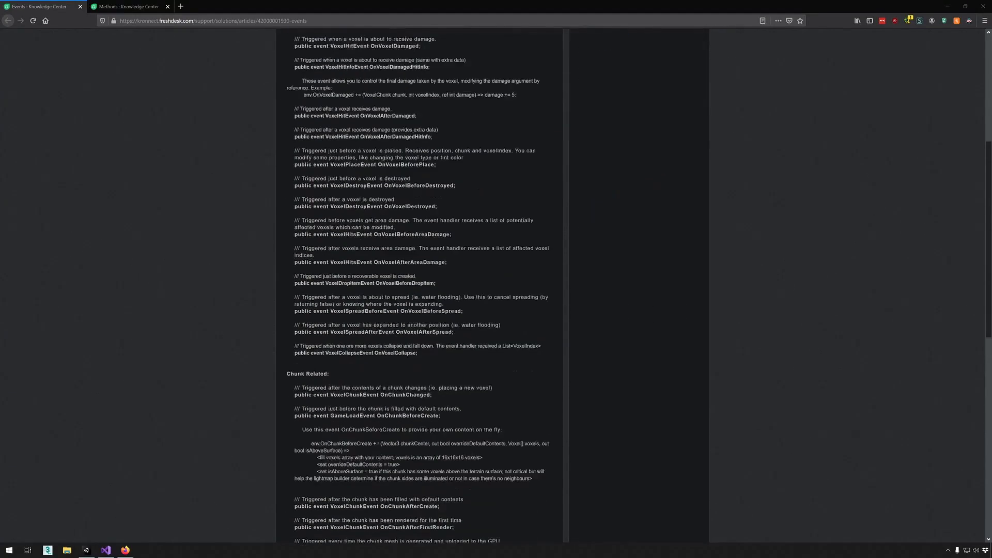
pyautogui.scroll(-7, 325, 86)
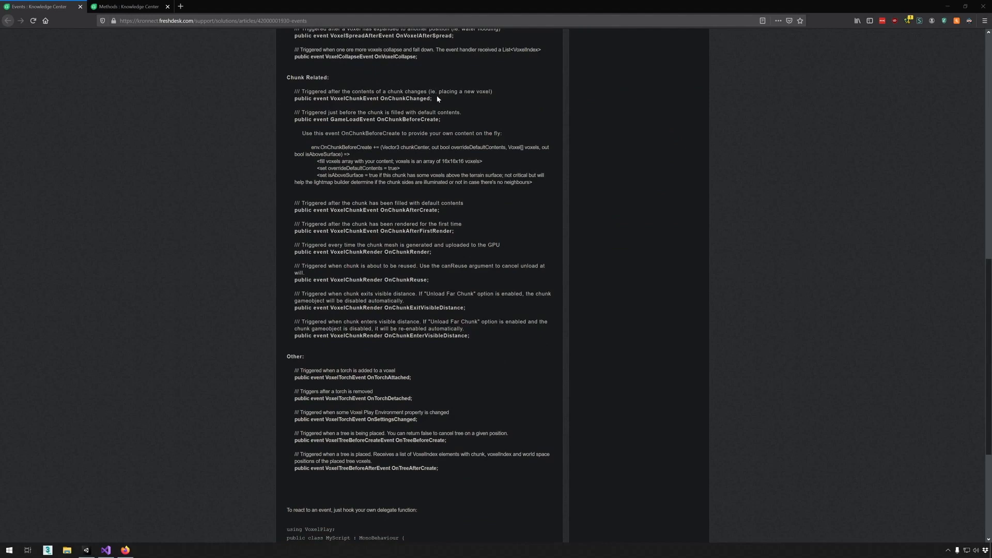
pyautogui.scroll(-1, 431, 124)
pyautogui.scroll(-4, 421, 153)
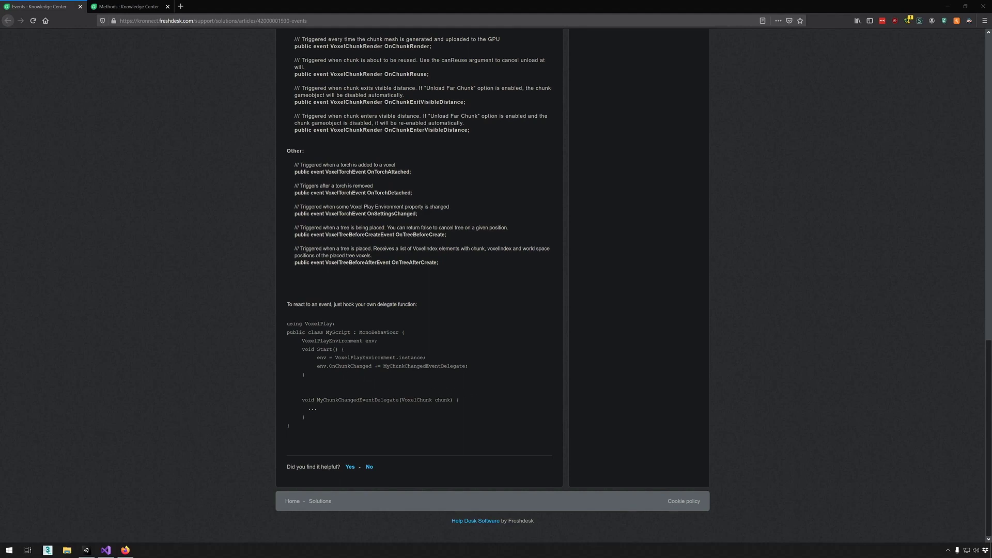
# Select the 'env.OnChunkChanged += MyChunkChangedEventDelegate;' sample line and return to WorldState.cs
pyautogui.moveTo(318, 366); pyautogui.dragTo(469, 366)
pyautogui.hotkey('ctrl', 'c')
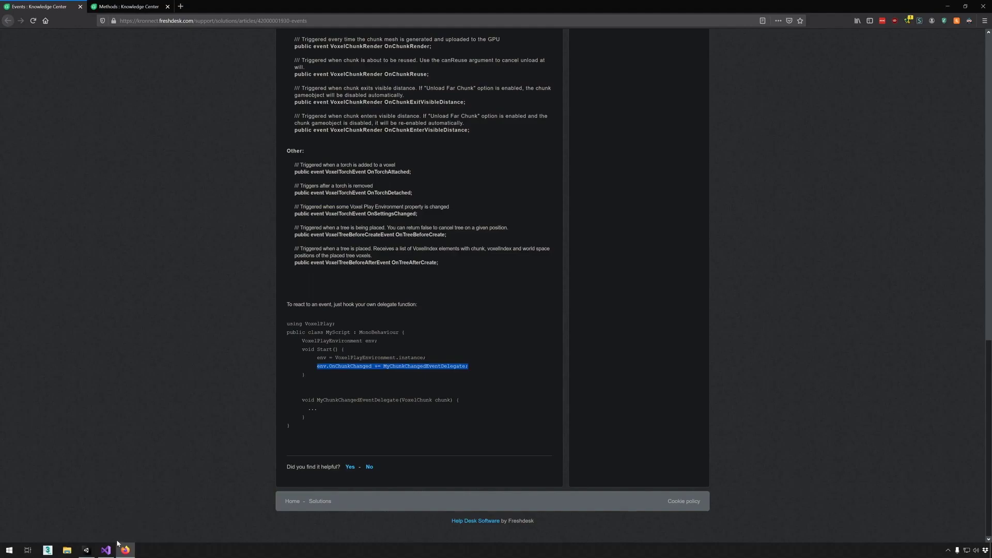
pyautogui.click(106, 551)
# Paste the OnChunkChanged subscription line into OnStartServer
pyautogui.click(82, 207)
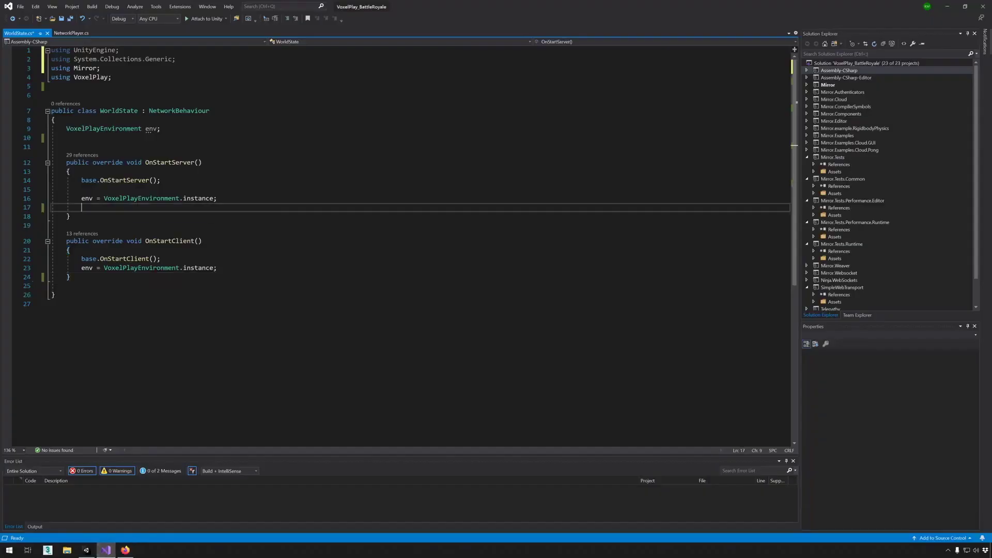
pyautogui.hotkey('ctrl', 'v')
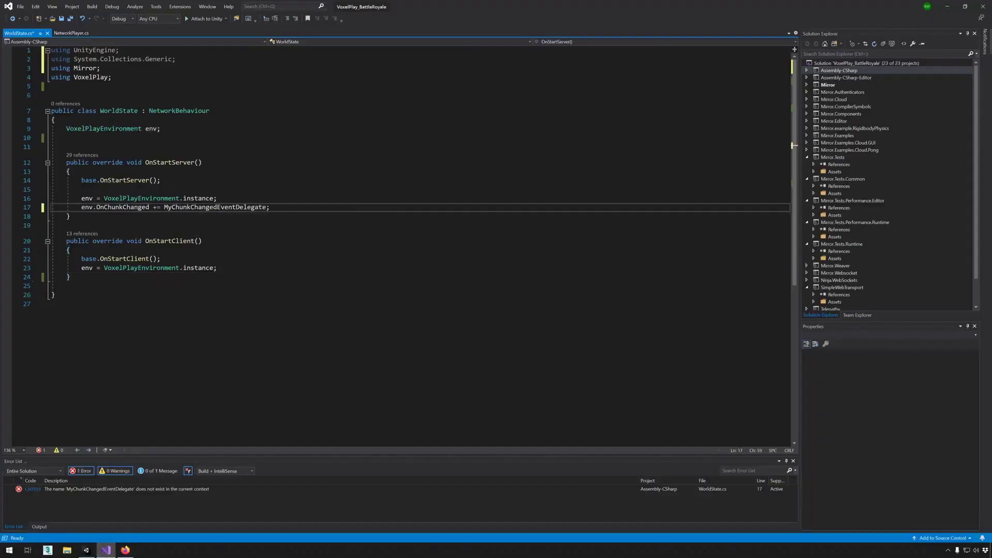
pyautogui.press('Return')
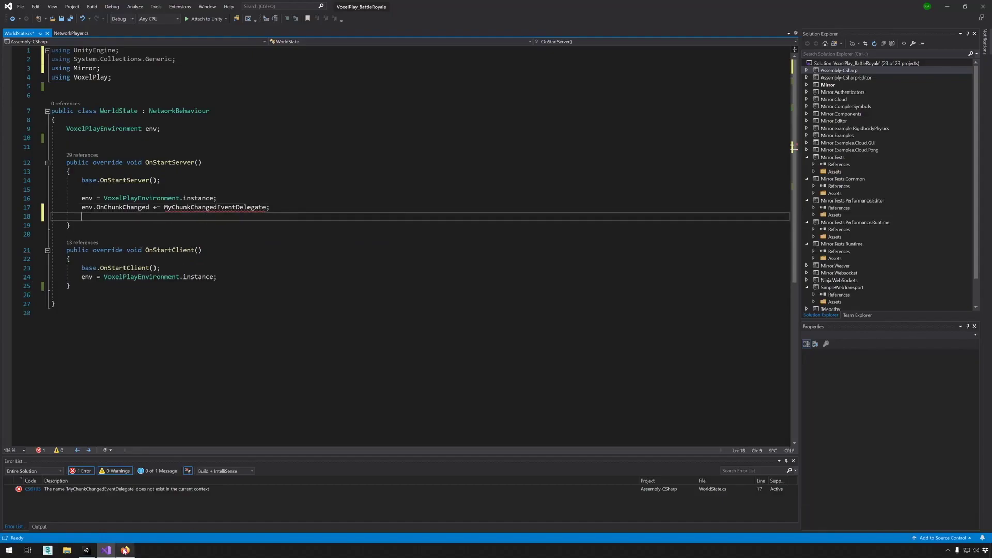
# Paste the docs' MyChunkChangedEventDelegate method block below OnStartClient
pyautogui.click(124, 551)
pyautogui.moveTo(300, 399); pyautogui.dragTo(324, 421)
pyautogui.hotkey('ctrl', 'c')
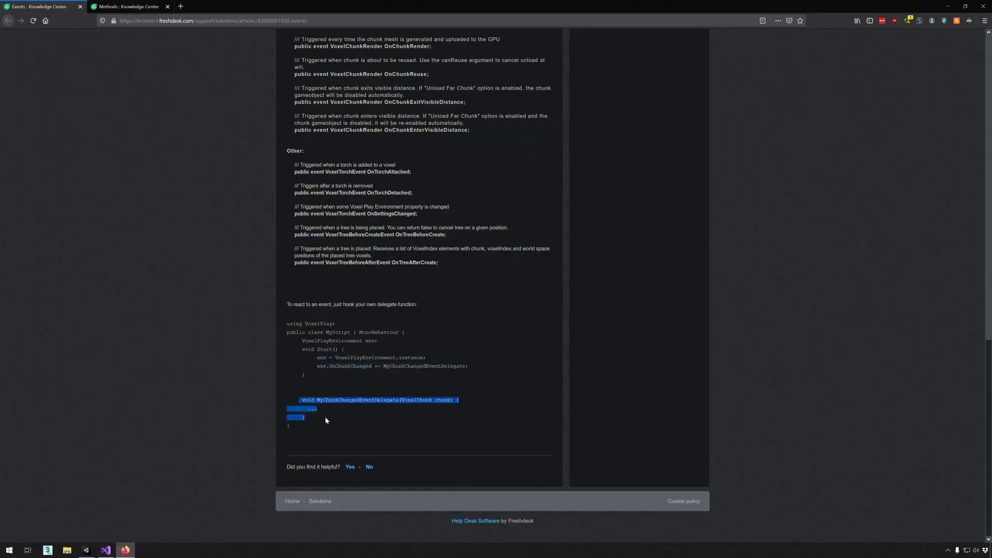
pyautogui.click(106, 551)
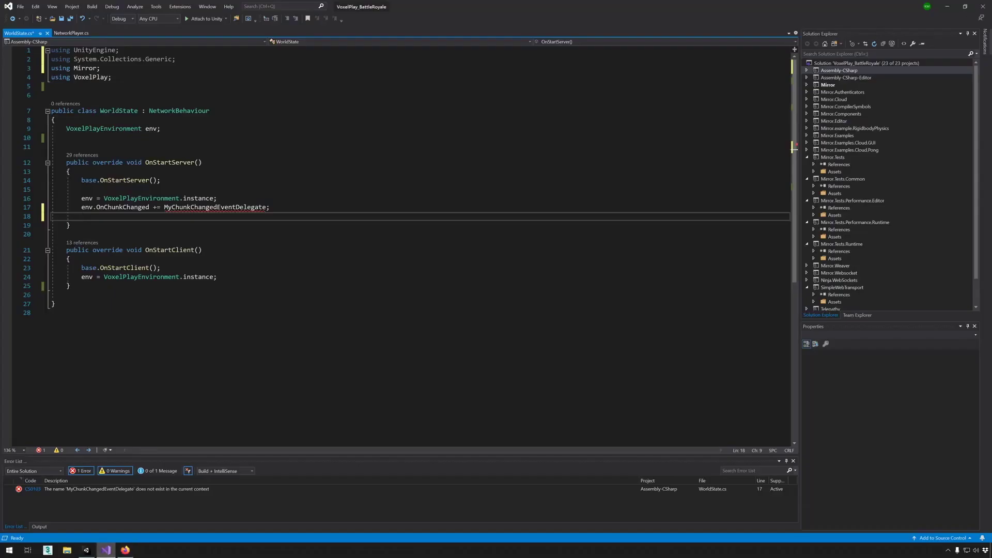
pyautogui.click(232, 295)
pyautogui.press('Return')
pyautogui.hotkey('ctrl', 'v')
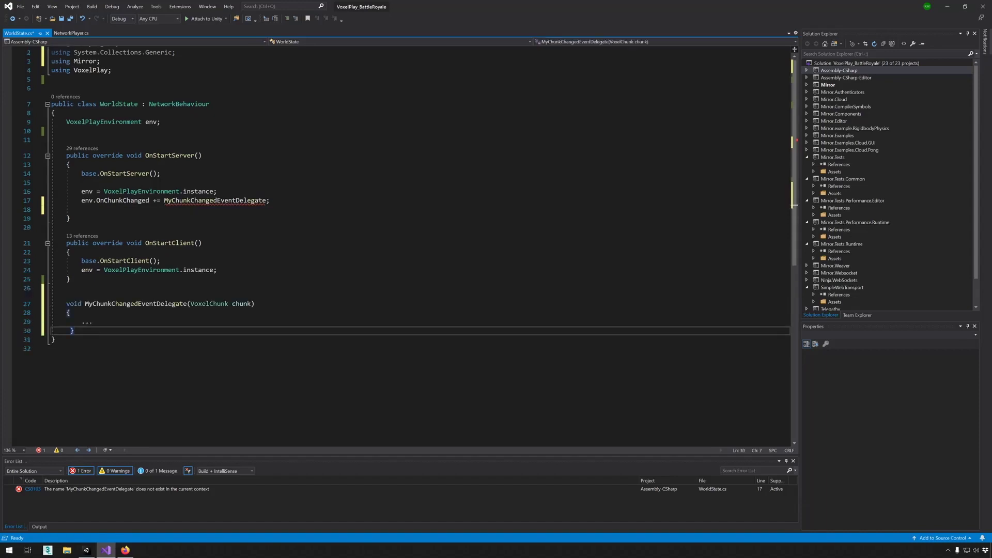
# Rename the delegate method to OnChunkChangedMethod
pyautogui.click(177, 200)
pyautogui.doubleClick(179, 200)
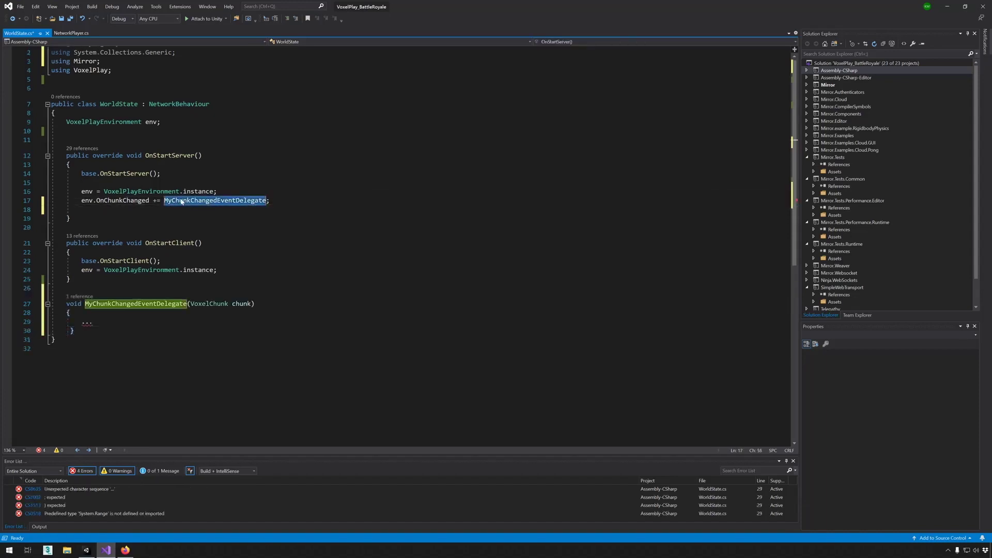
pyautogui.write('OnChunkCha')
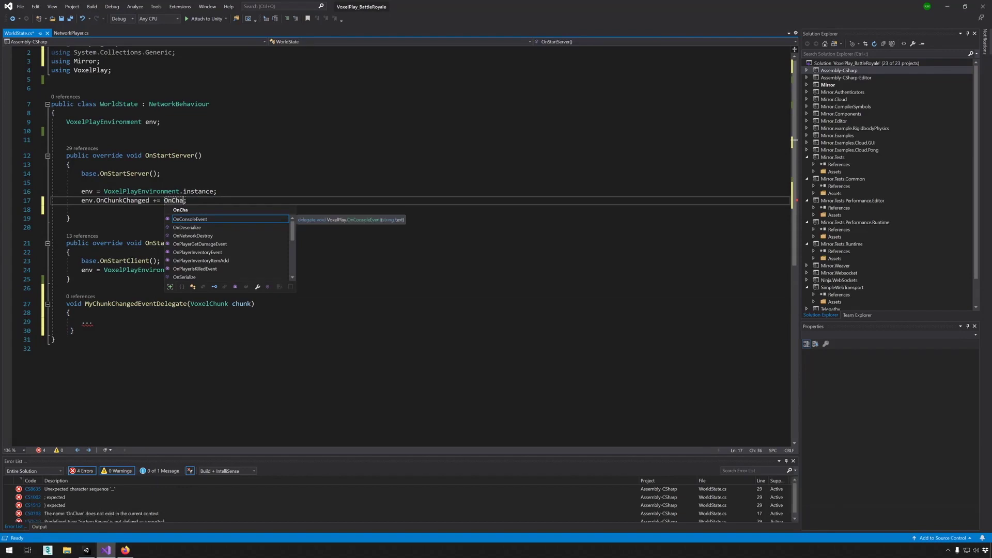
pyautogui.write('ng')
pyautogui.press('BackSpace')
pyautogui.press('BackSpace')
pyautogui.press('BackSpace')
pyautogui.write('un')
pyautogui.write('kChanged')
pyautogui.write('Metho')
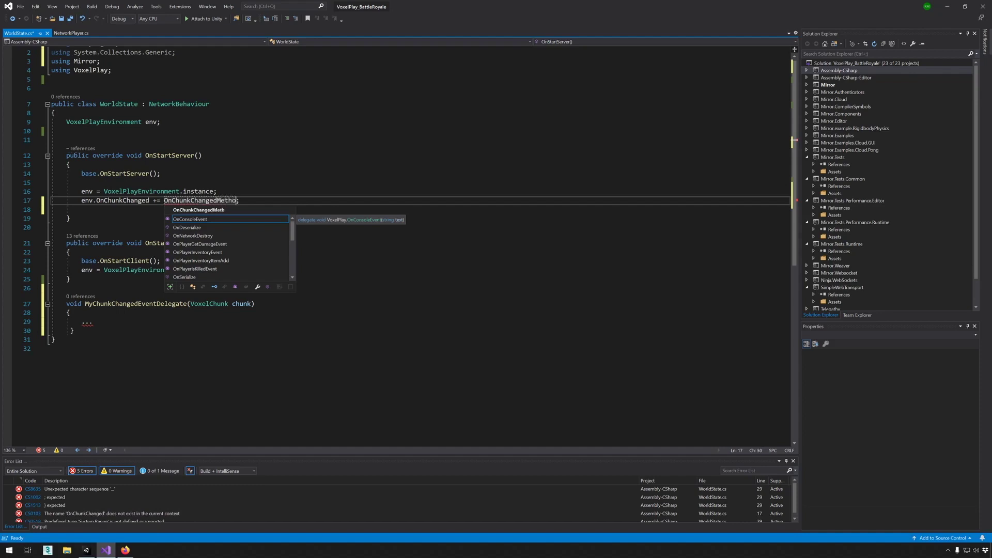
pyautogui.write('d')
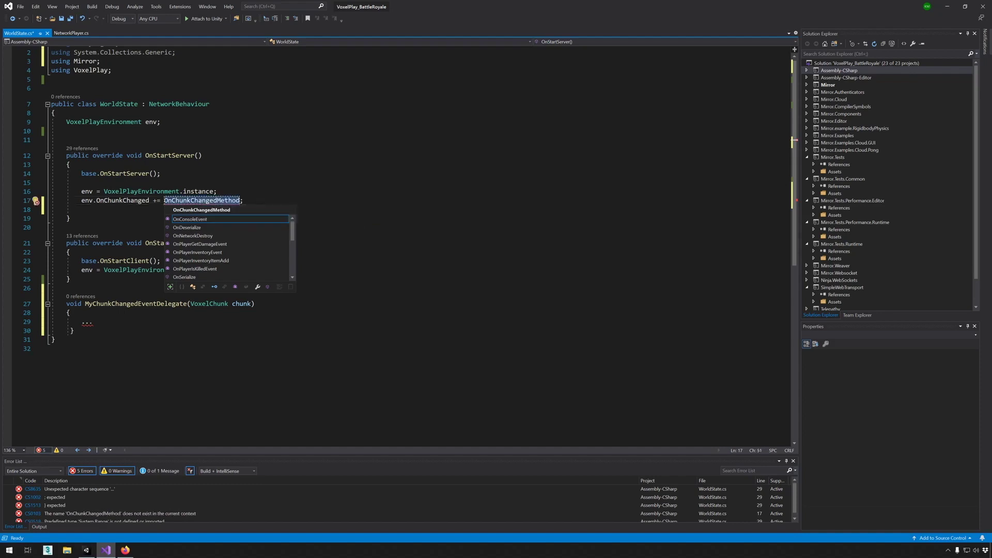
pyautogui.press('Return')
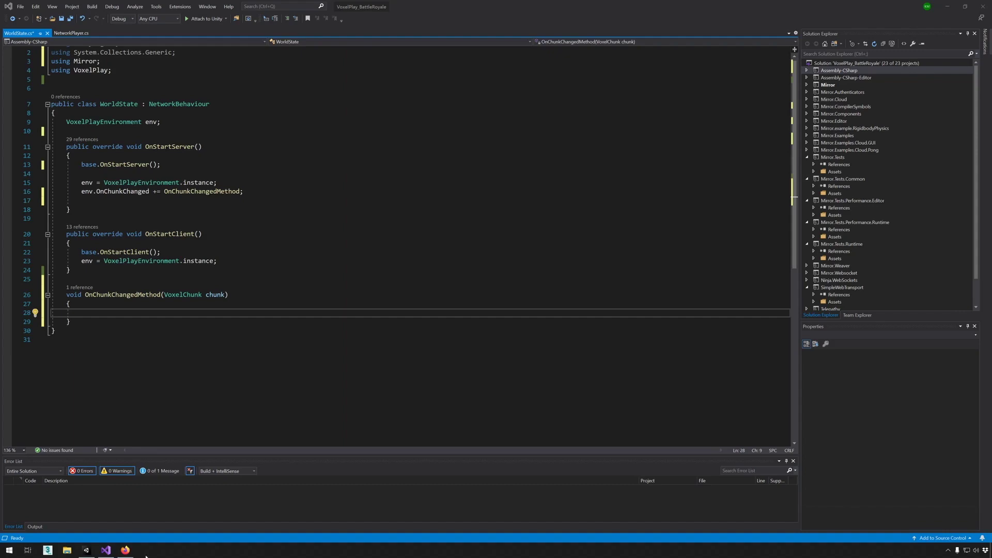
pyautogui.click(125, 550)
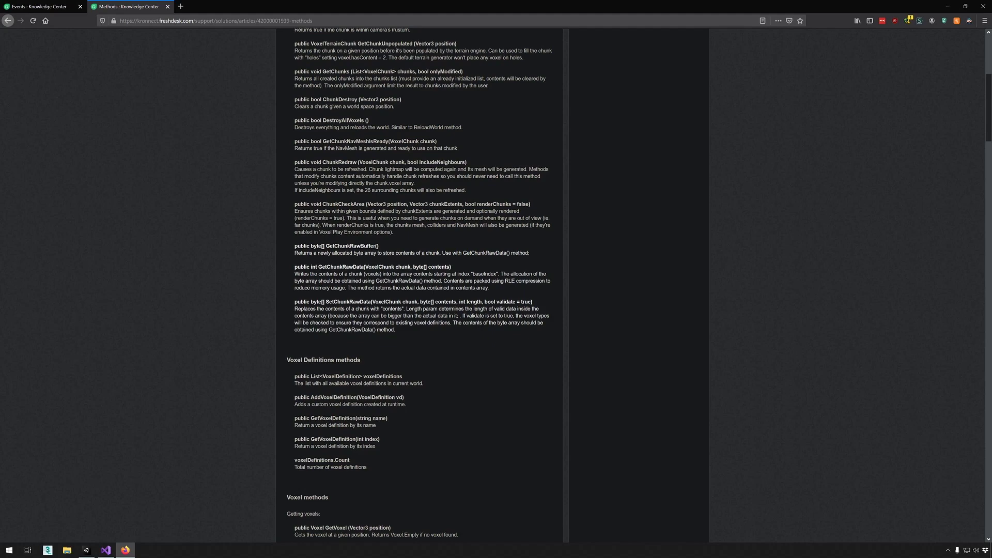
pyautogui.moveTo(310, 245); pyautogui.dragTo(386, 250)
pyautogui.click(320, 251)
pyautogui.moveTo(311, 245); pyautogui.dragTo(383, 250)
pyautogui.click(953, 7)
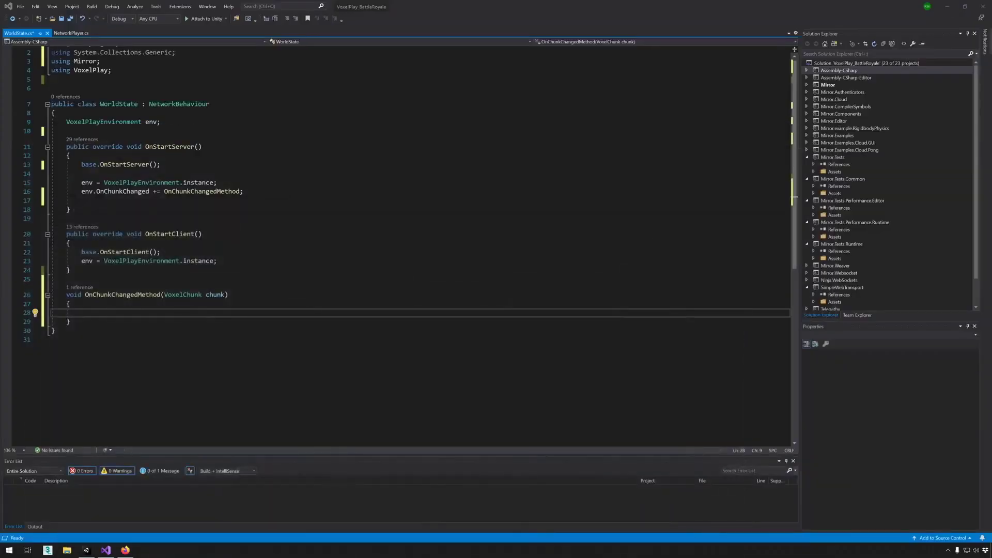
# Add a 'byte[] ChunkData;' field below the env field
pyautogui.click(117, 130)
pyautogui.press('Return')
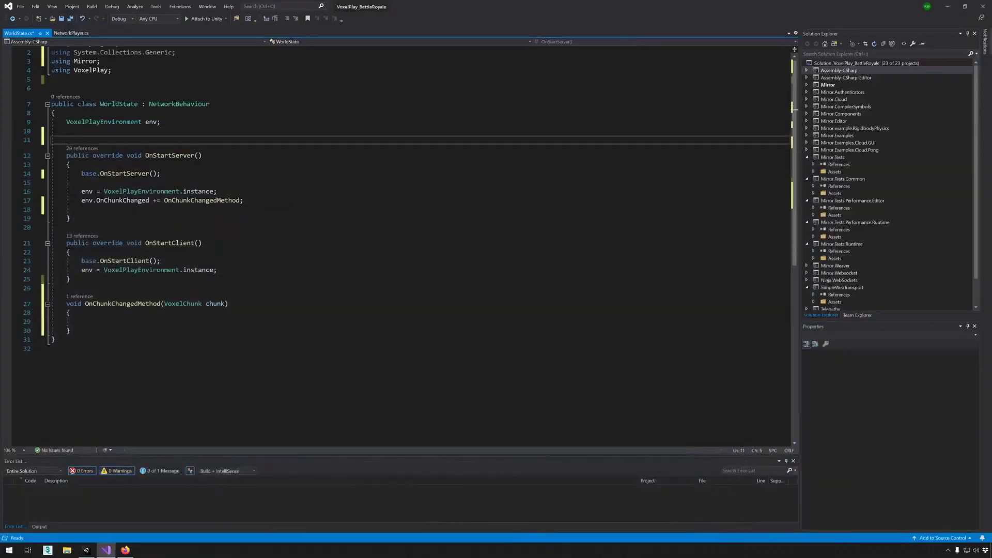
pyautogui.press('Up')
pyautogui.write('byte')
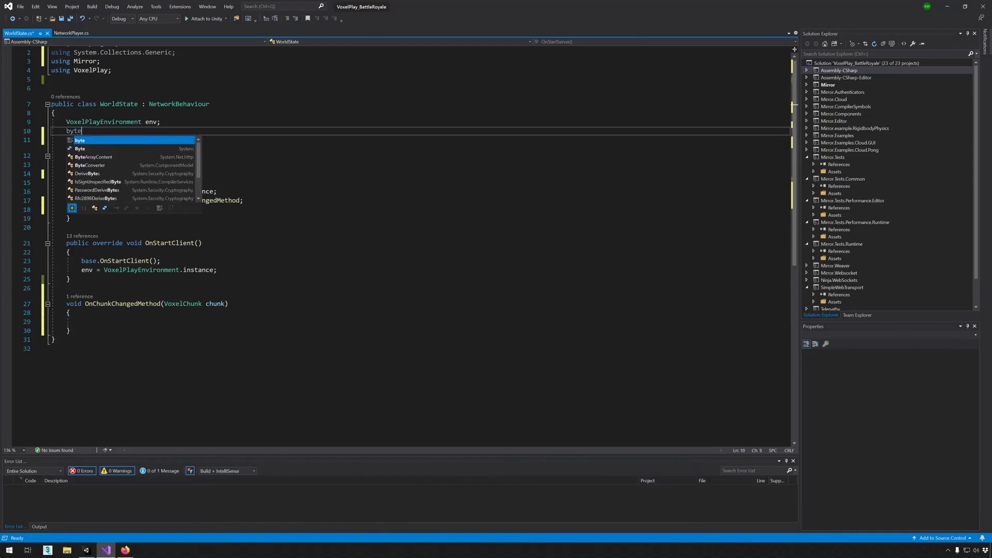
pyautogui.write('[] Chunk')
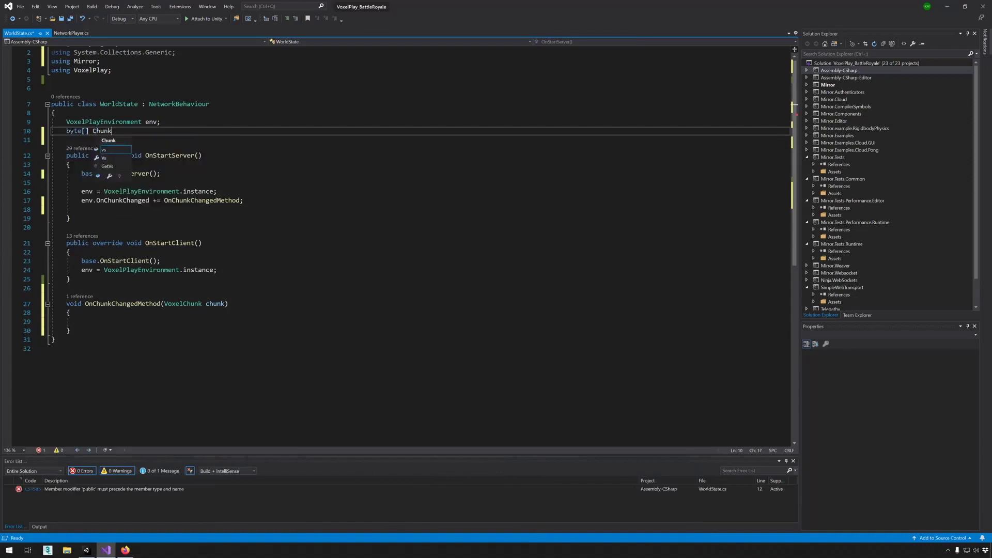
pyautogui.write('Data;')
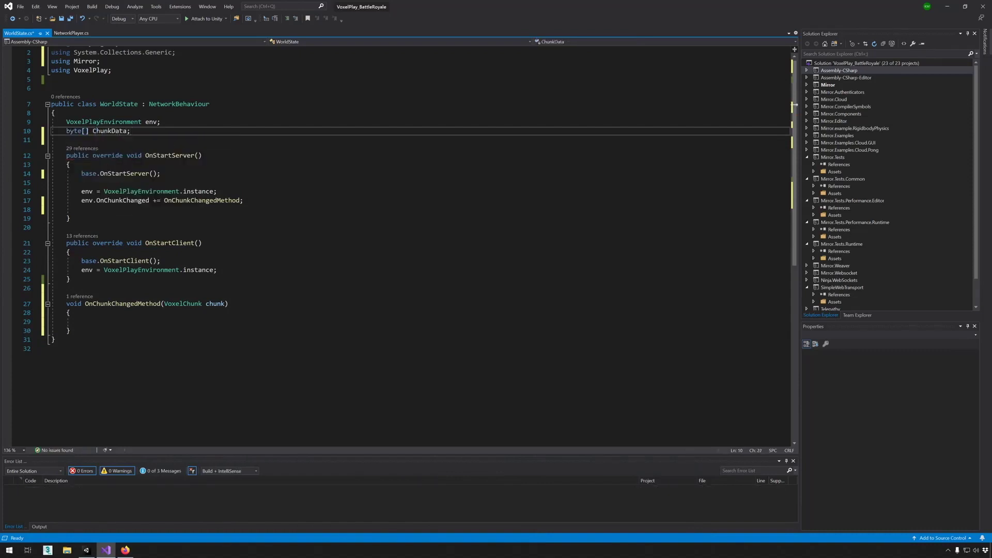
# Add an env.GetChunkRawBuffer() call after the instance assignment in OnStartServer
pyautogui.click(221, 192)
pyautogui.press('Return')
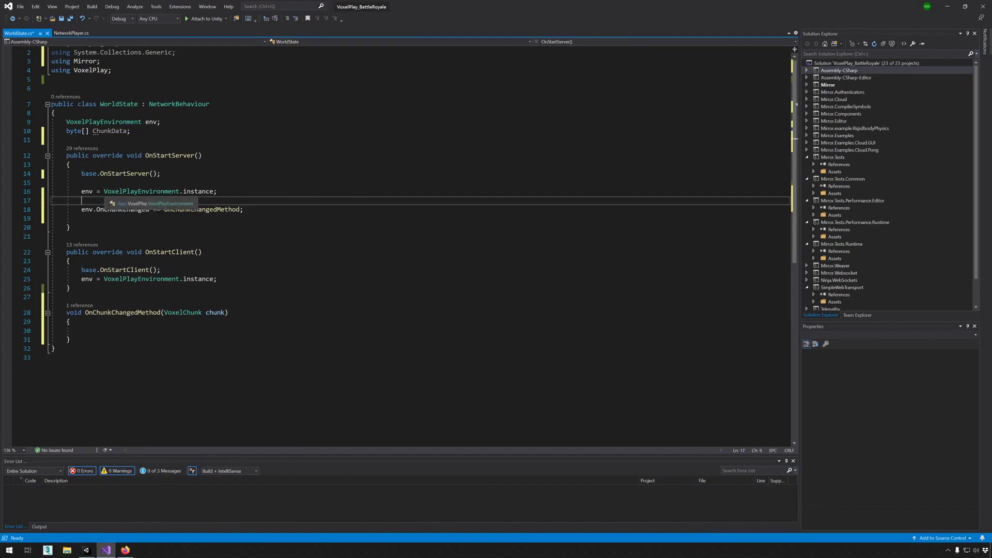
pyautogui.write('env.')
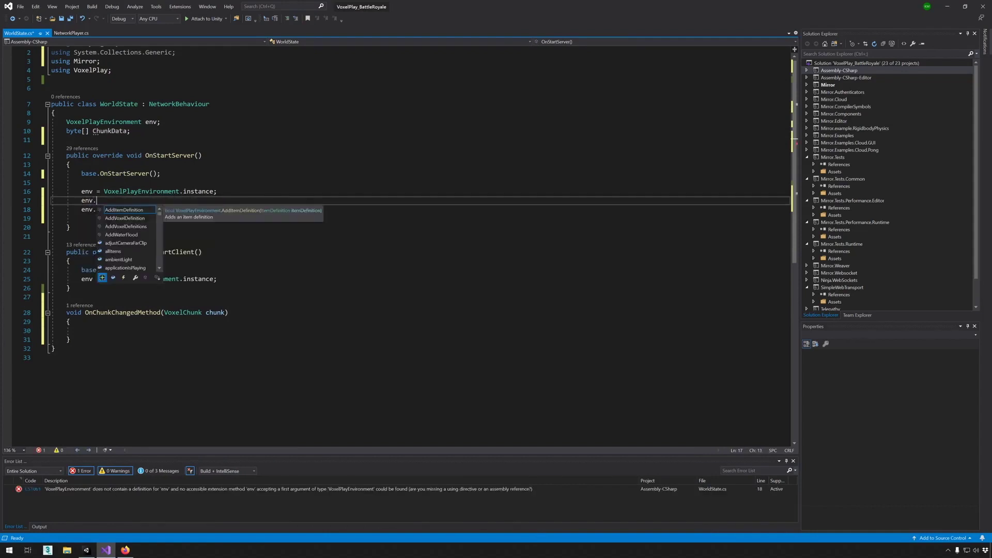
pyautogui.write('Ge')
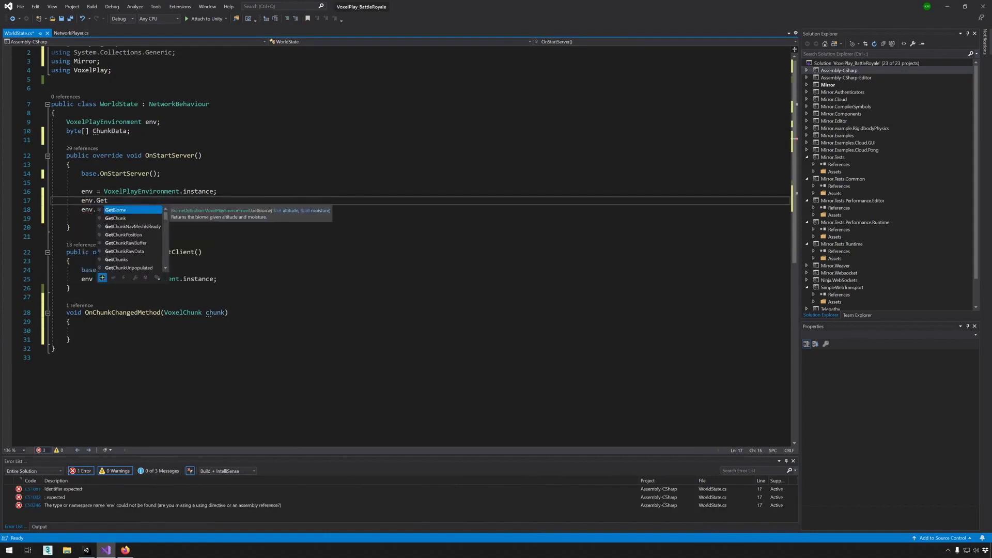
pyautogui.write('t')
pyautogui.press('Down')
pyautogui.press('Tab')
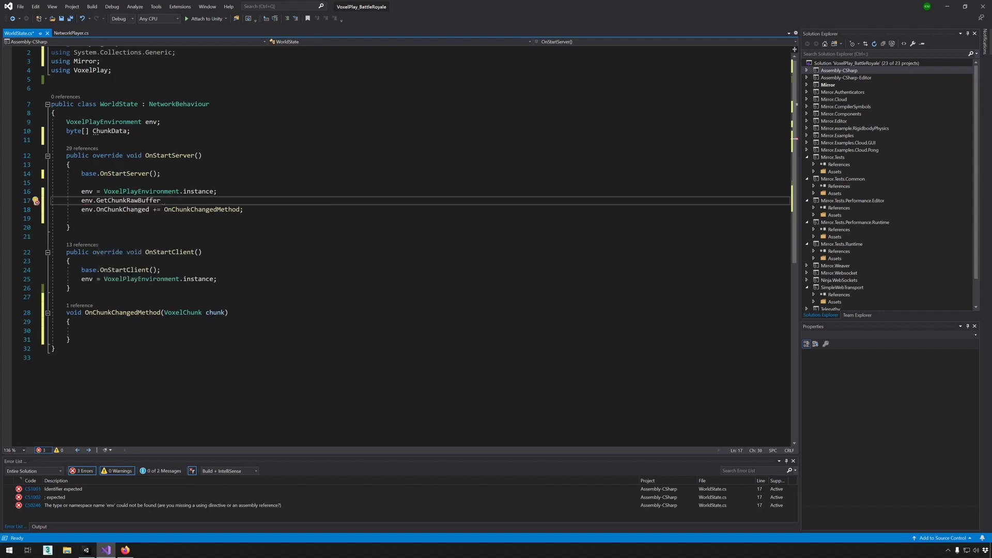
pyautogui.write('();')
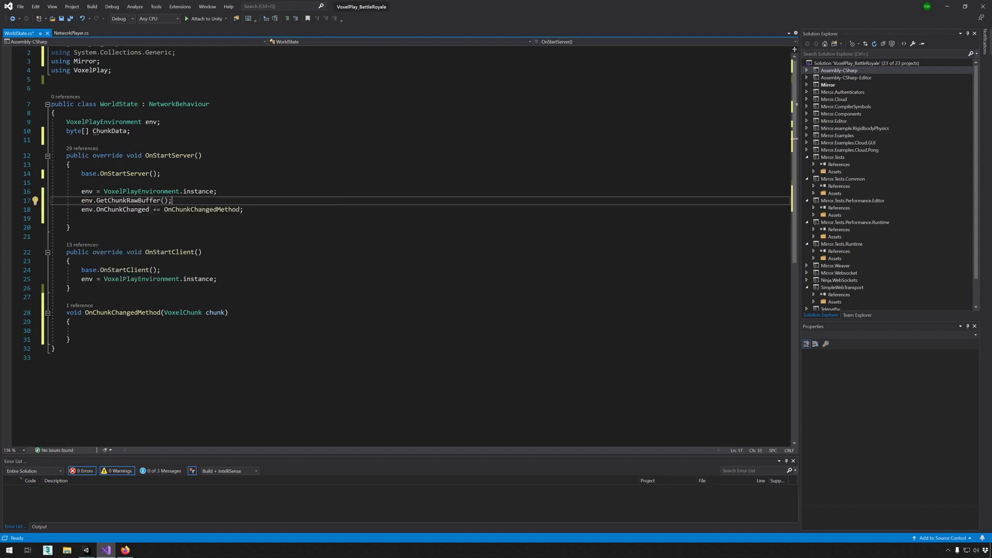
pyautogui.click(85, 331)
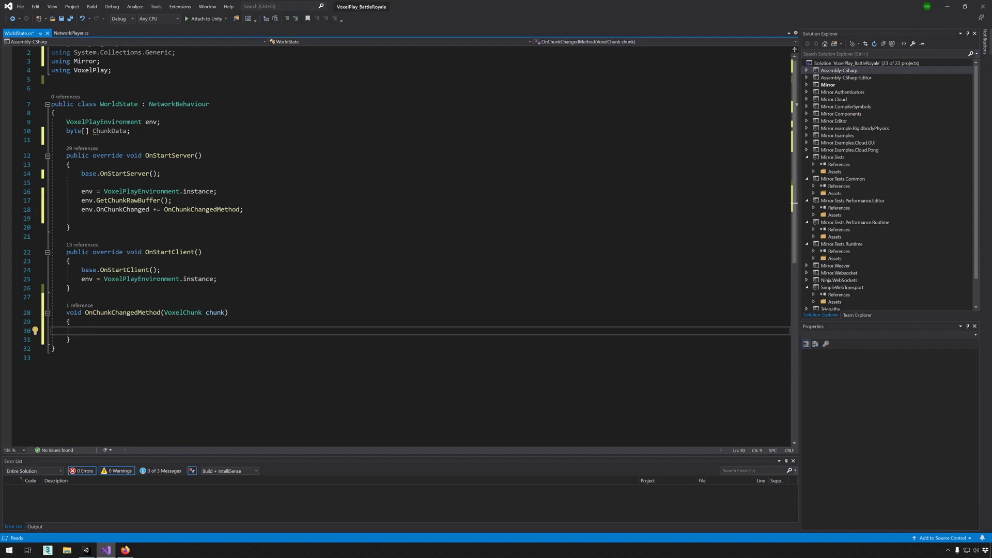
pyautogui.click(125, 550)
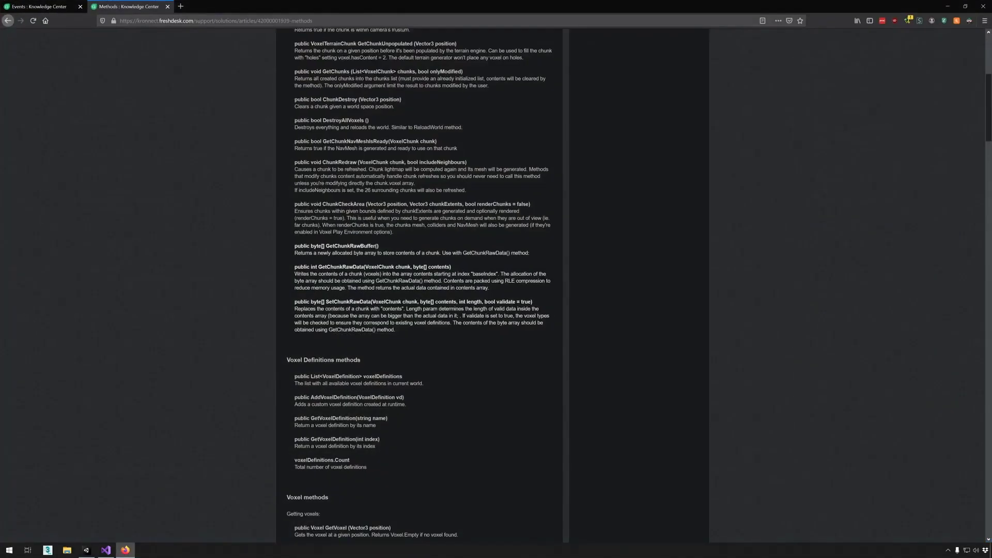
# Write 'int length = env.GetChunkRawData(chunk, ChunkData);' in OnChunkChangedMethod, adding blank lines below
pyautogui.click(947, 6)
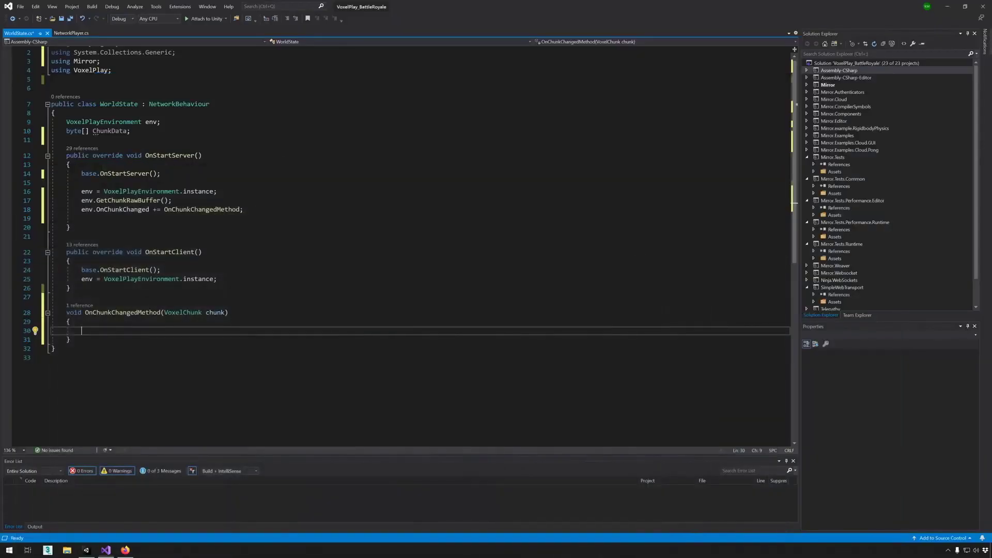
pyautogui.write('int length = ')
pyautogui.write('env.')
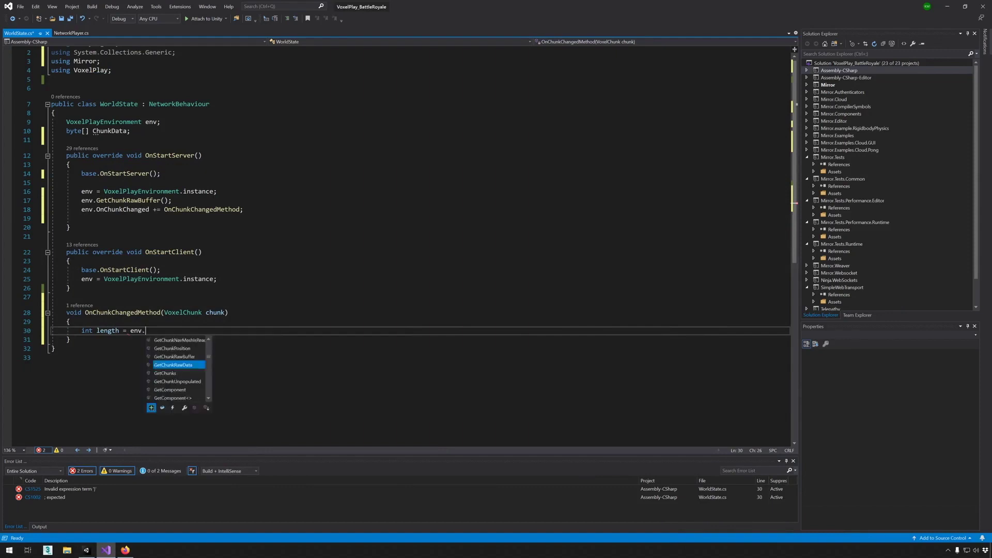
pyautogui.write('Get')
pyautogui.press('Tab')
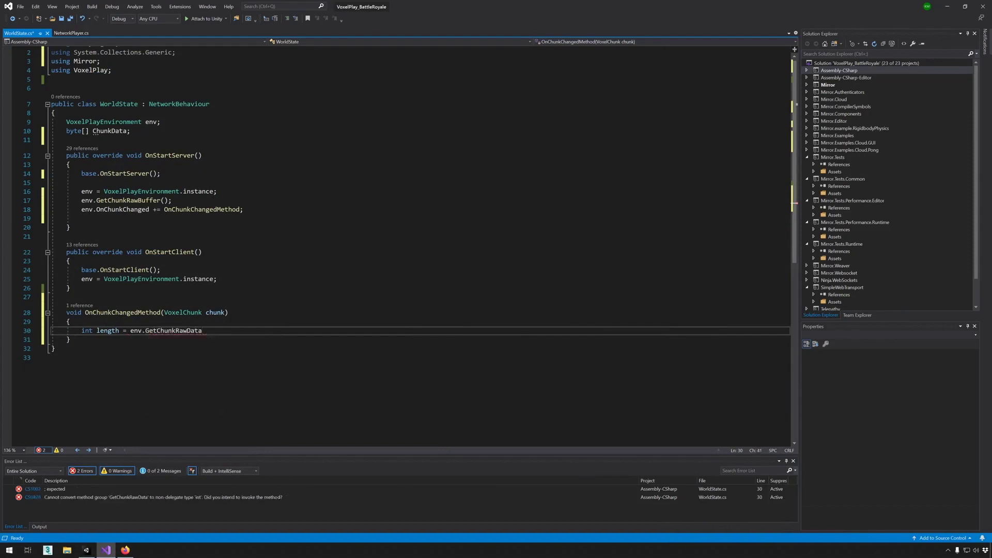
pyautogui.write('(chunk')
pyautogui.press('Tab')
pyautogui.write(', ')
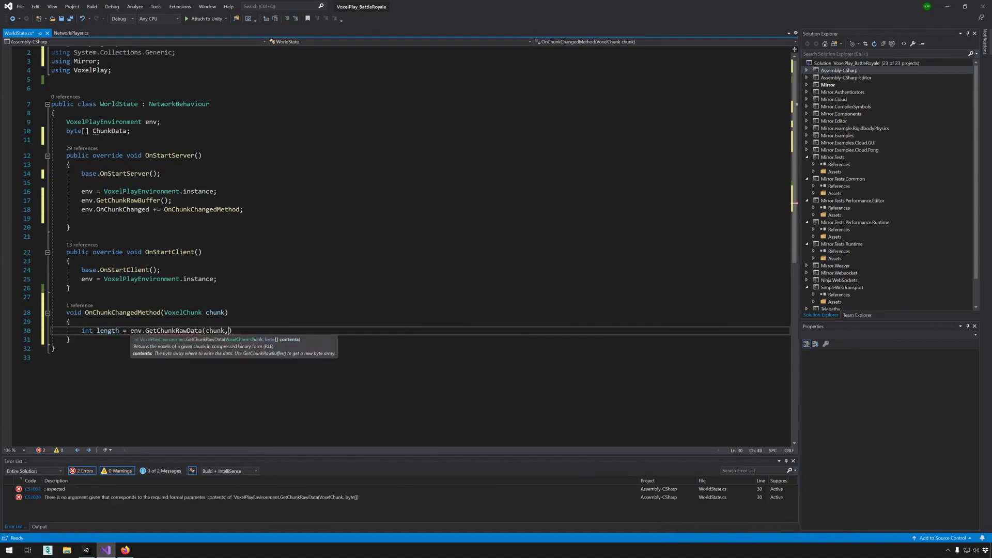
pyautogui.write('Chunk')
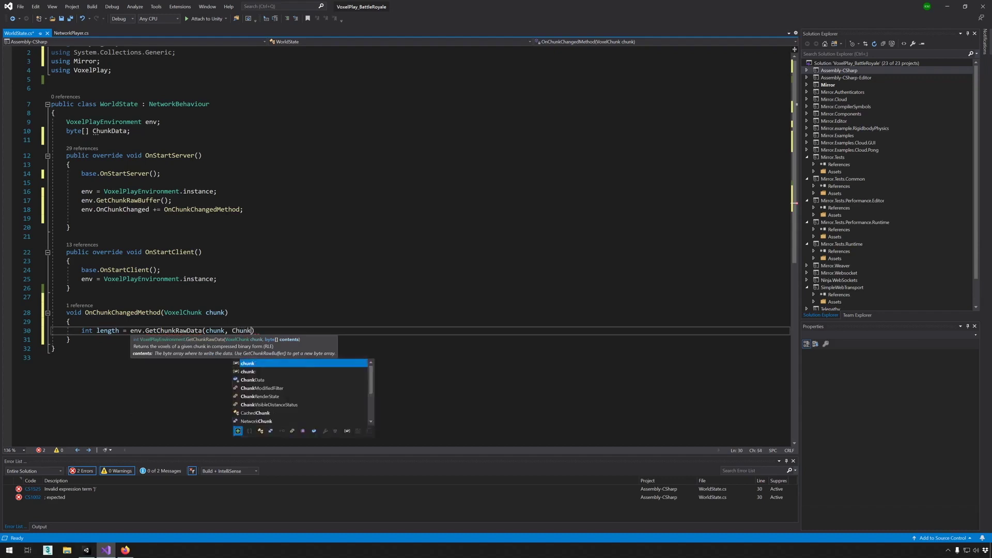
pyautogui.write('Data);')
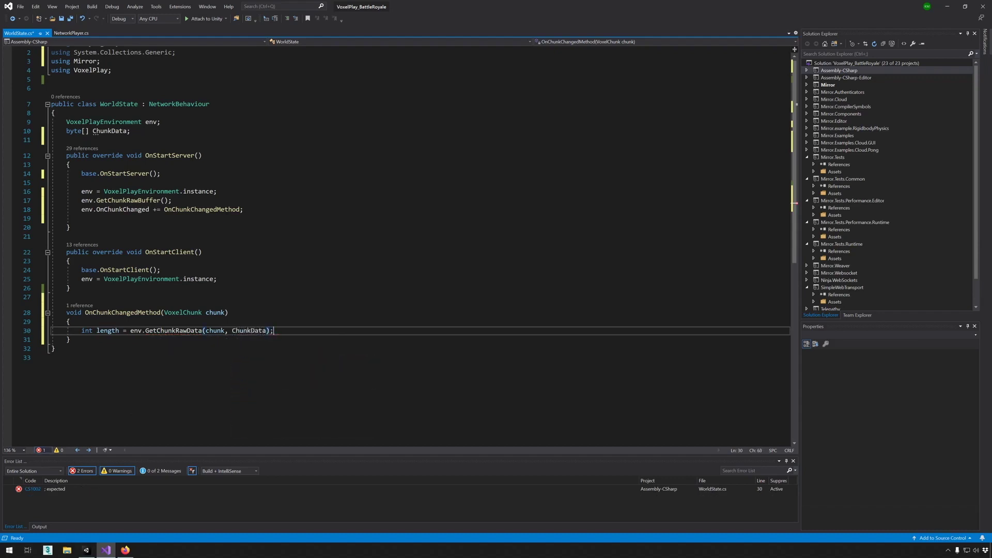
pyautogui.press('Return')
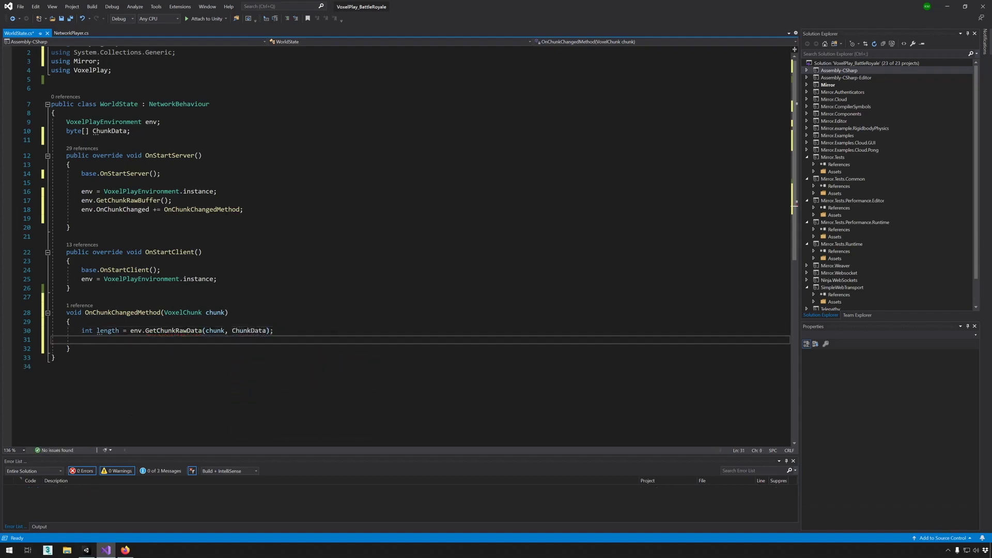
pyautogui.press('Down')
pyautogui.press('Return')
pyautogui.press('Return')
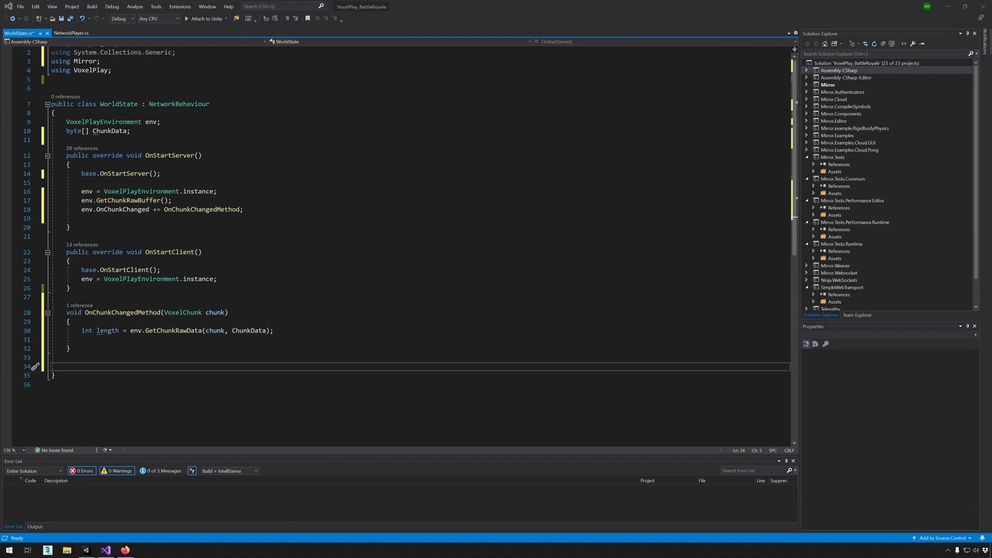
pyautogui.click(73, 35)
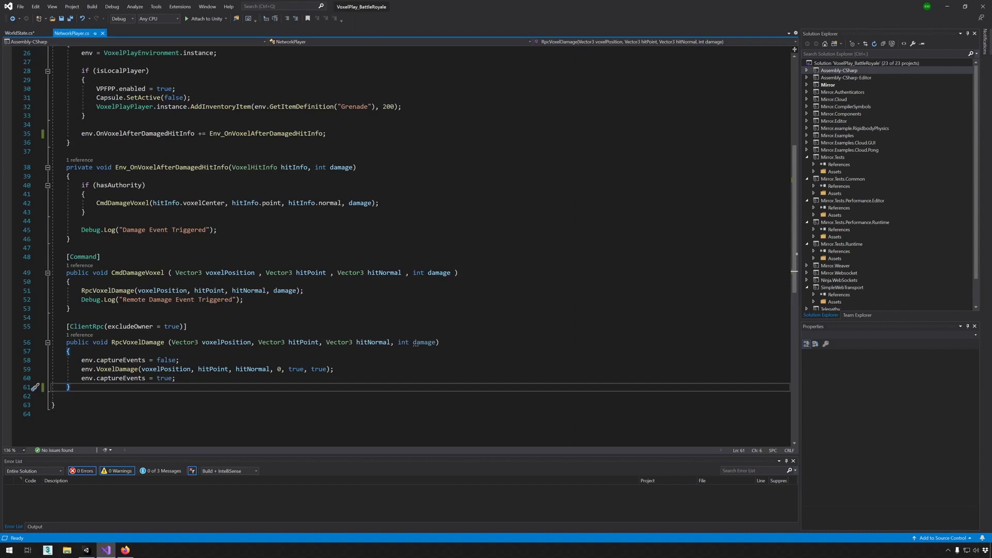
# Copy the [ClientRpc(excludeOwner = true)] attribute from NetworkPlayer to below OnChunkChangedMethod
pyautogui.moveTo(67, 326); pyautogui.dragTo(187, 326)
pyautogui.hotkey('ctrl', 'c')
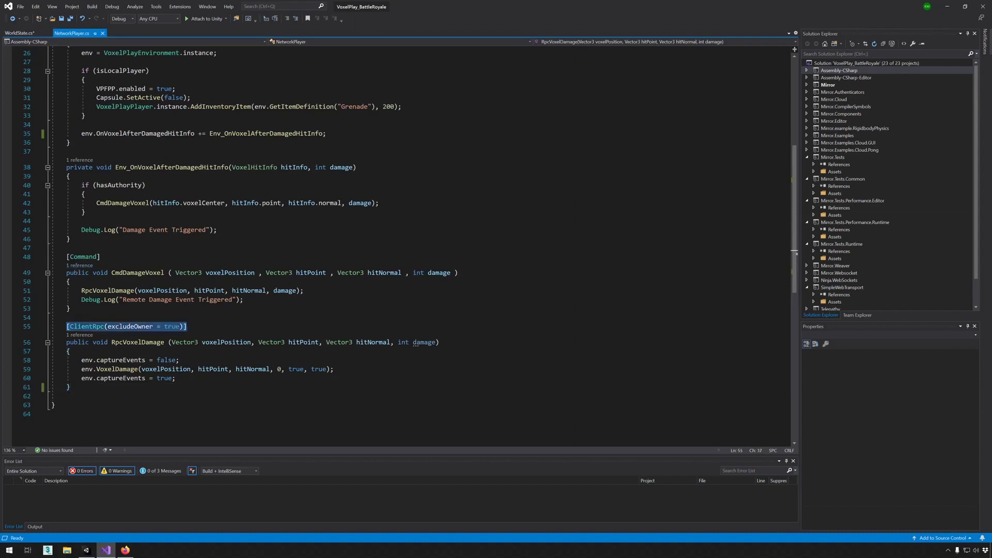
pyautogui.click(20, 32)
pyautogui.hotkey('ctrl', 'v')
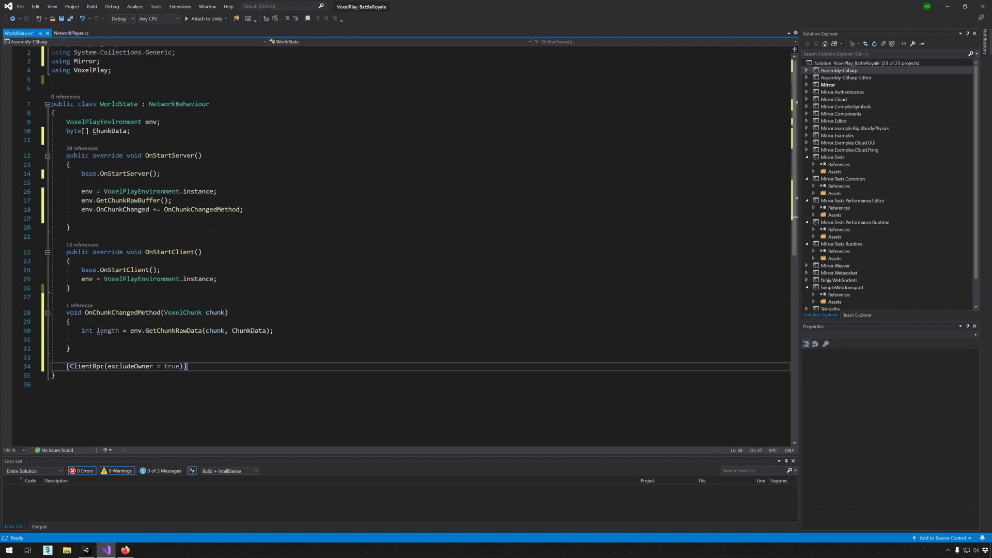
pyautogui.press('Return')
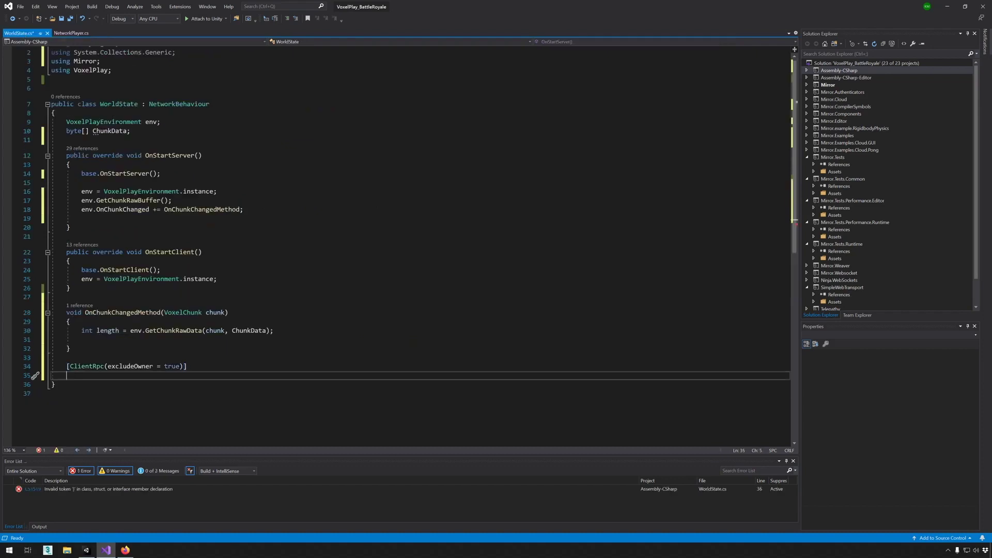
# Paste the 'public void Rpc' declaration start from RpcVoxelDamage under the attribute
pyautogui.click(70, 33)
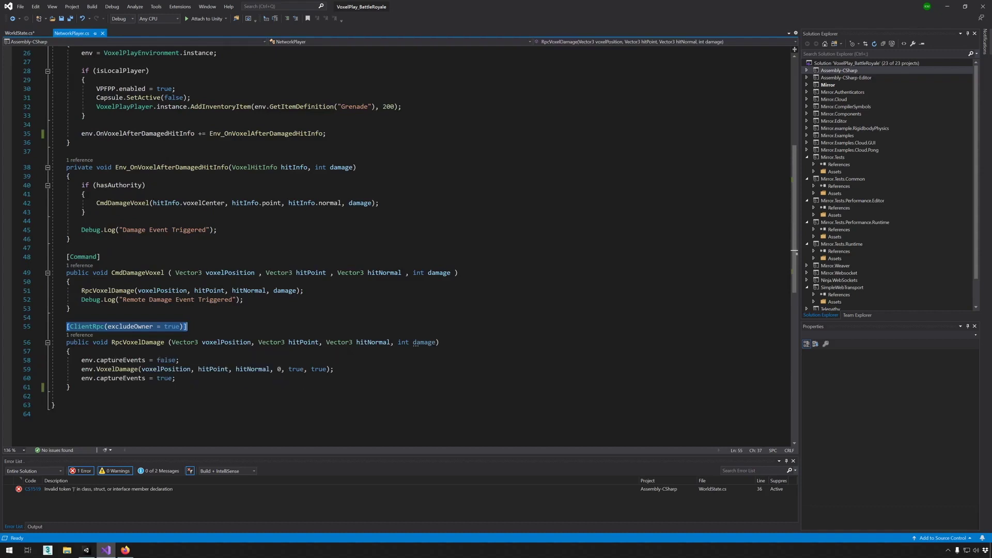
pyautogui.moveTo(67, 342); pyautogui.dragTo(122, 342)
pyautogui.hotkey('ctrl', 'c')
pyautogui.hotkey('ctrl', 'Tab')
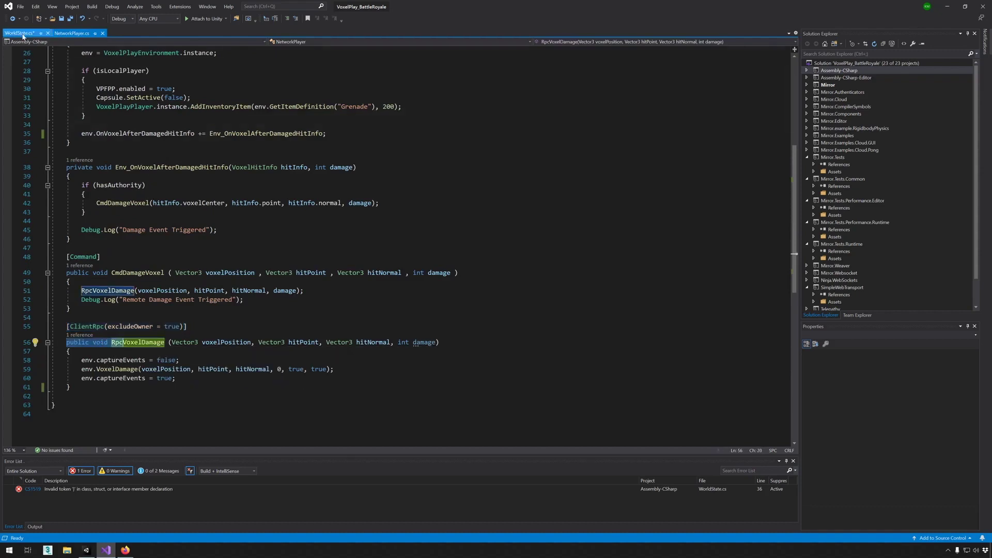
pyautogui.hotkey('ctrl', 'v')
pyautogui.write('S')
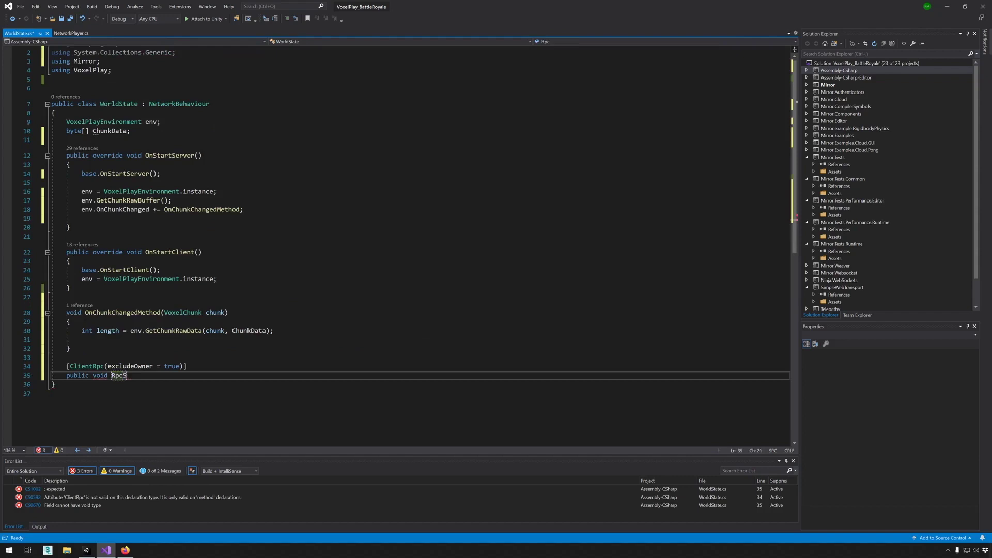
pyautogui.write('etShunk')
# Declare RpcSetChunkData(Vector3 chunkPos, byte[] chunkData, int incLength) with an empty body
pyautogui.press('BackSpace')
pyautogui.press('BackSpace')
pyautogui.press('BackSpace')
pyautogui.press('BackSpace')
pyautogui.write('Chuink')
pyautogui.press('BackSpace')
pyautogui.press('BackSpace')
pyautogui.press('BackSpace')
pyautogui.write('nkData')
pyautogui.write(' ( ')
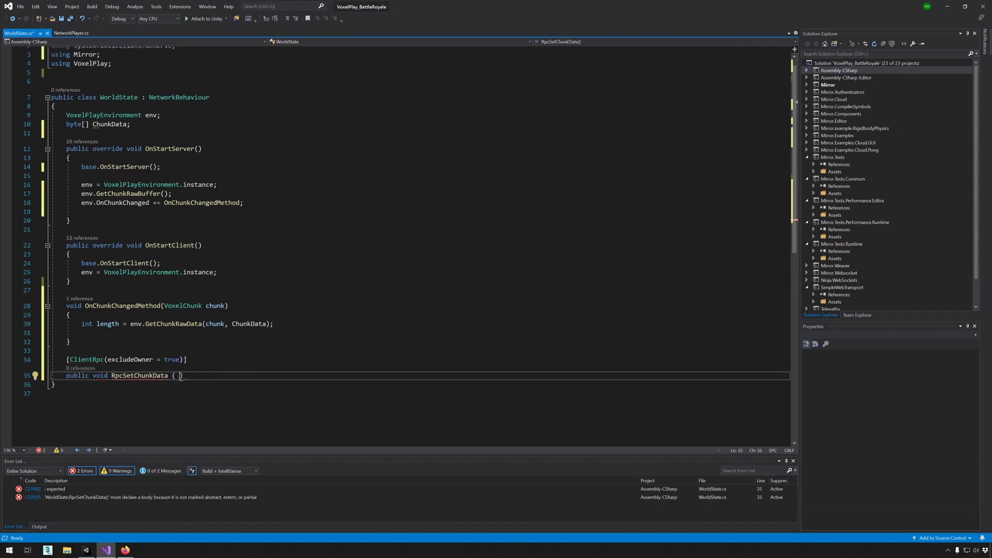
pyautogui.write('Vector')
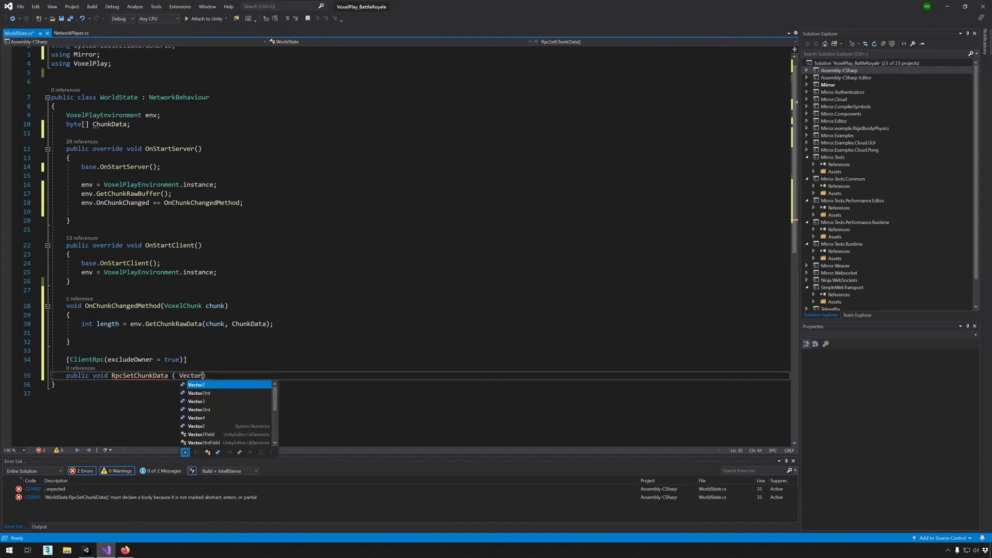
pyautogui.write('3 c')
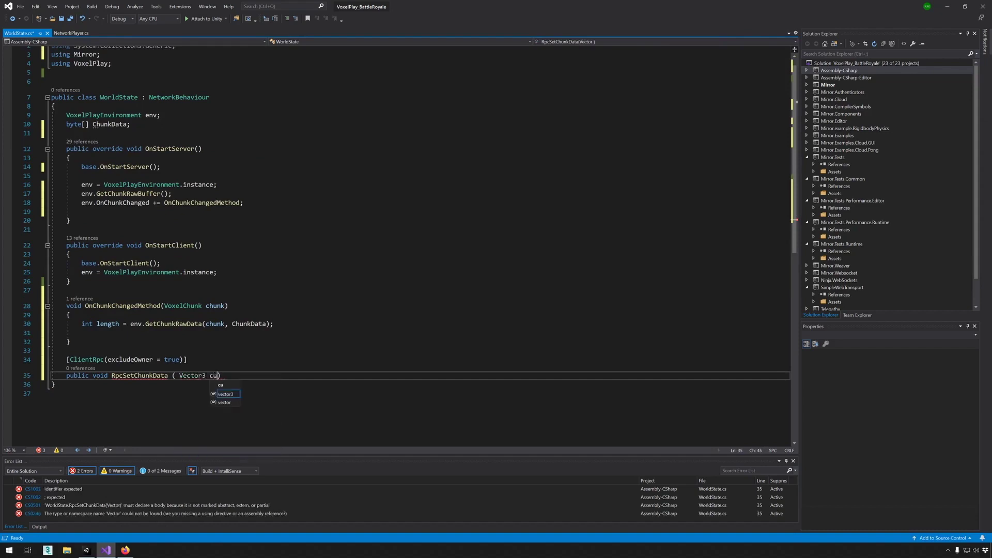
pyautogui.write('hunkPos , ')
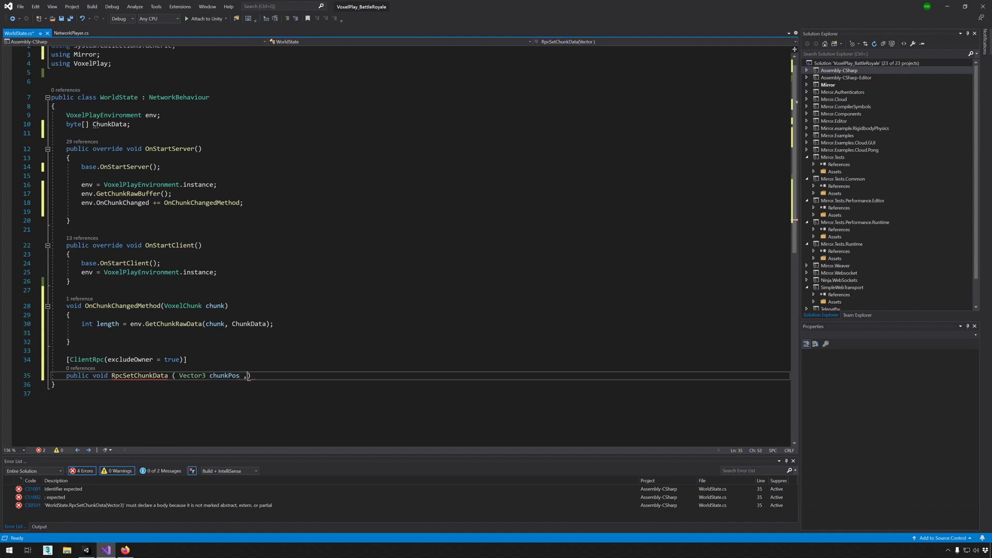
pyautogui.write('by')
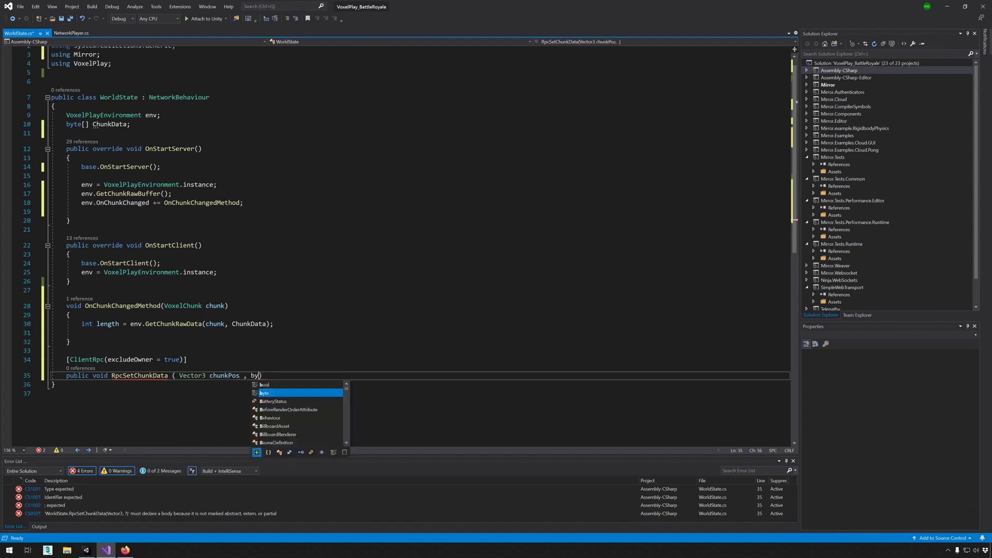
pyautogui.write('te[] chunk')
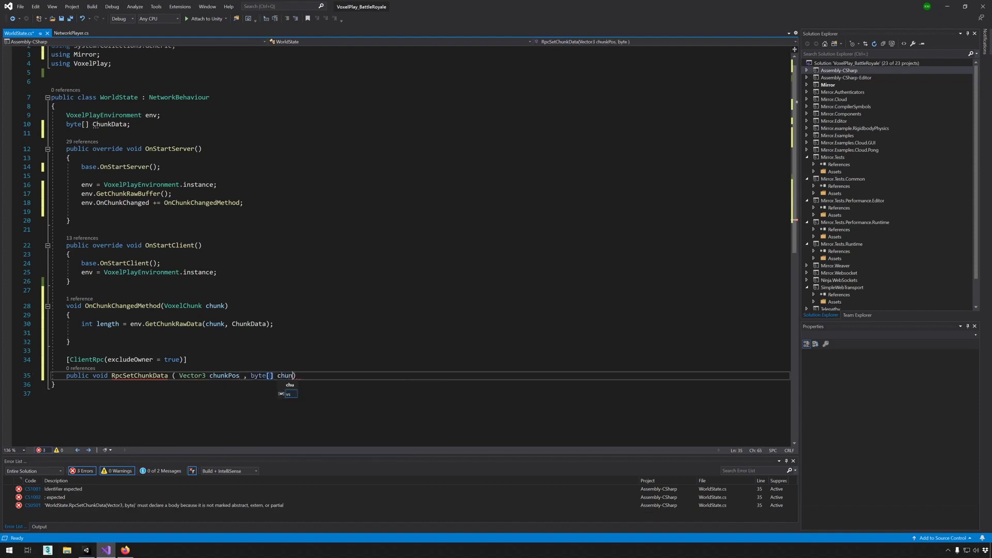
pyautogui.write('Data')
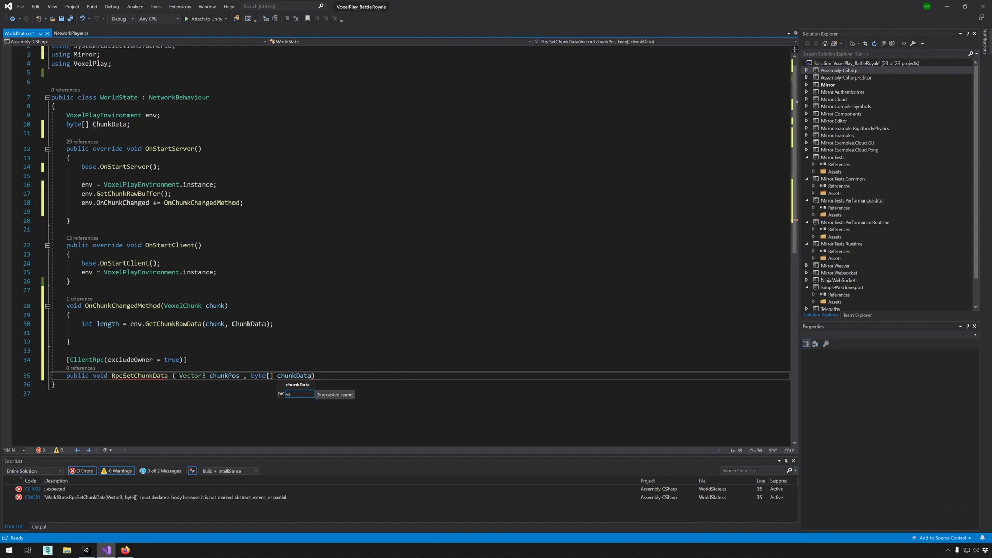
pyautogui.write(' ,')
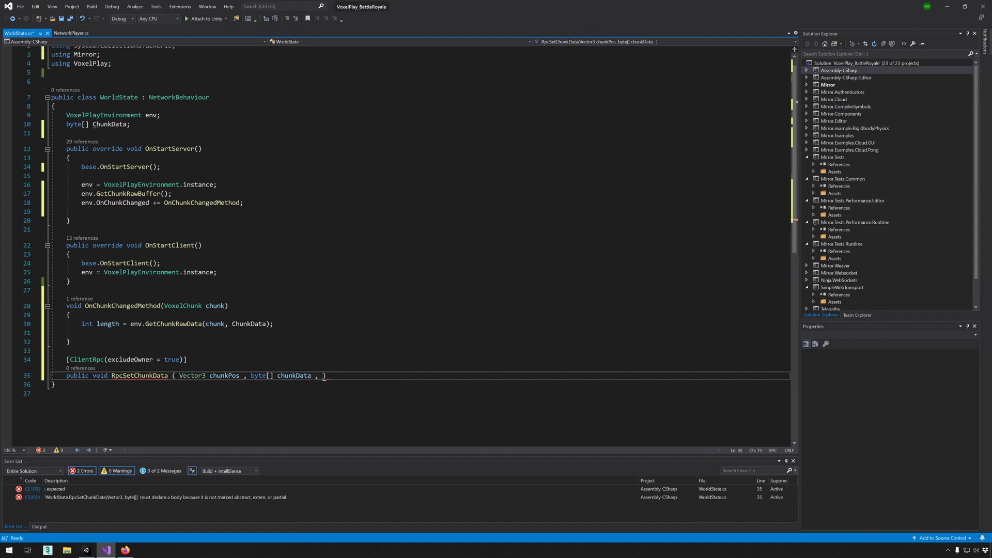
pyautogui.write(' int ')
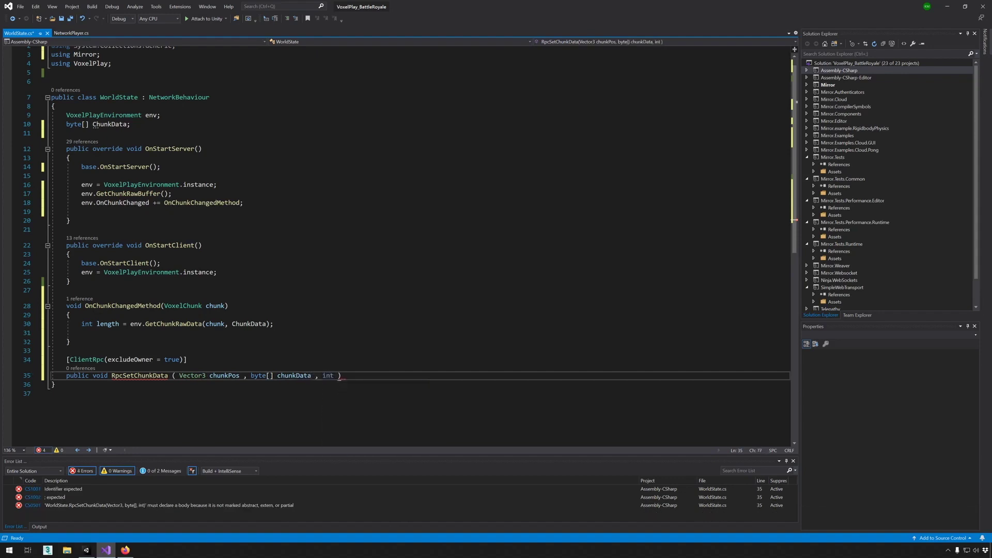
pyautogui.write('incL')
pyautogui.write('ength')
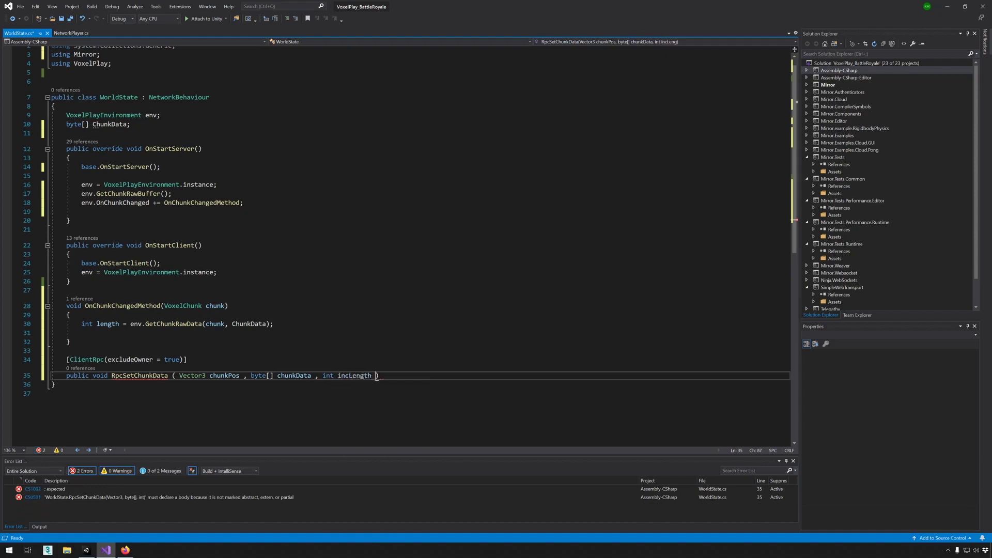
pyautogui.press('End')
pyautogui.press('Return')
pyautogui.write('{')
pyautogui.press('Return')
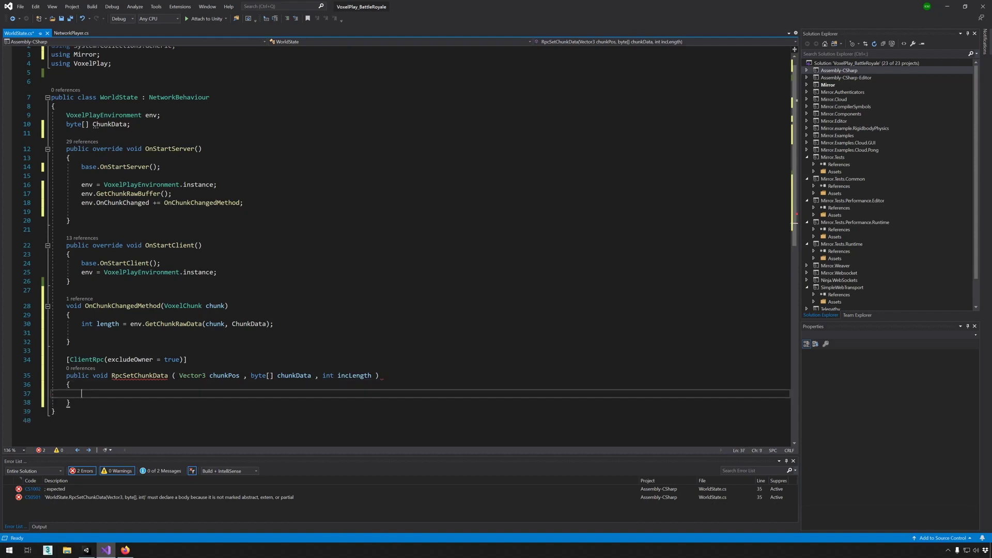
pyautogui.press('Up')
pyautogui.press('Up')
pyautogui.press('Up')
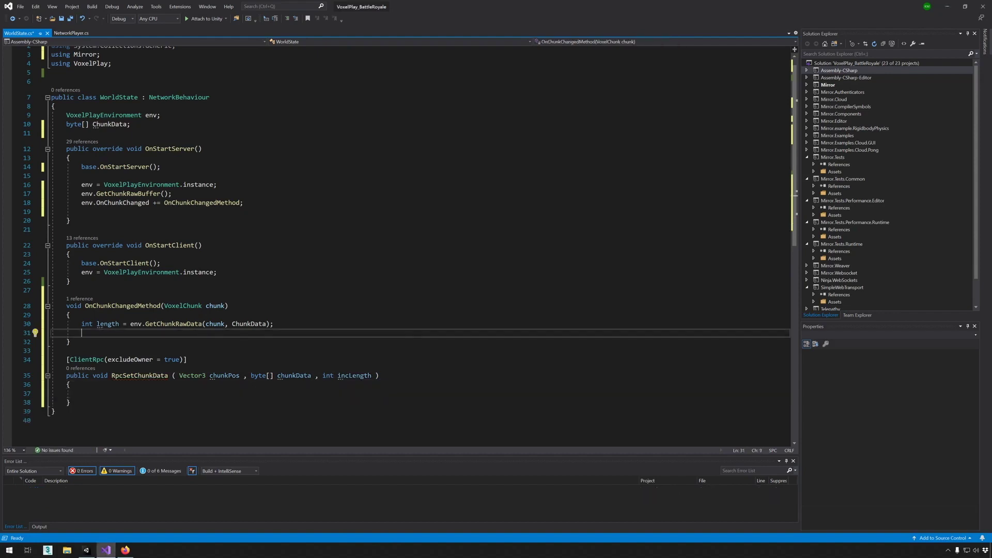
pyautogui.write('Rpc')
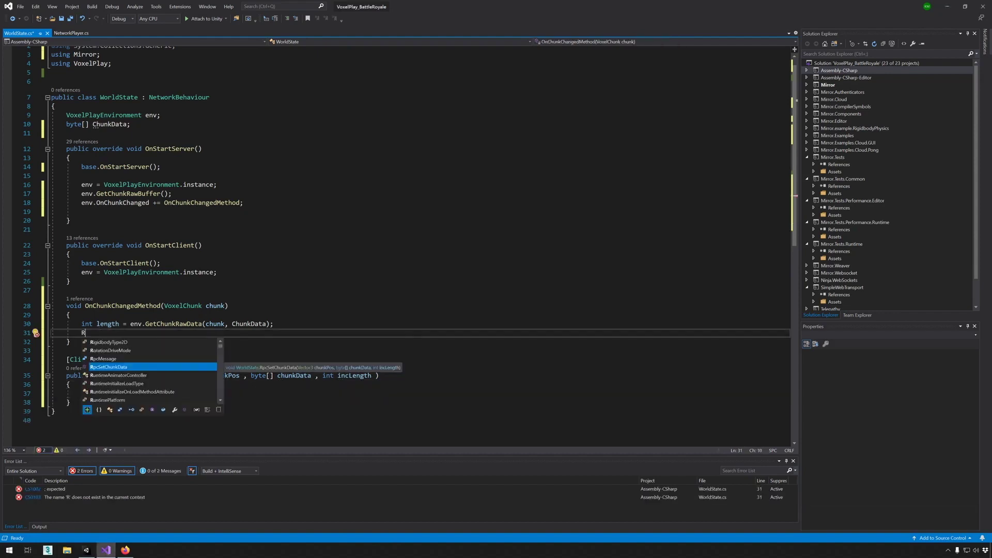
# On line 31, call RpcSetChunkData(chunk.position, ChunkData, length) using IntelliSense completions
pyautogui.press('Tab')
pyautogui.write('(')
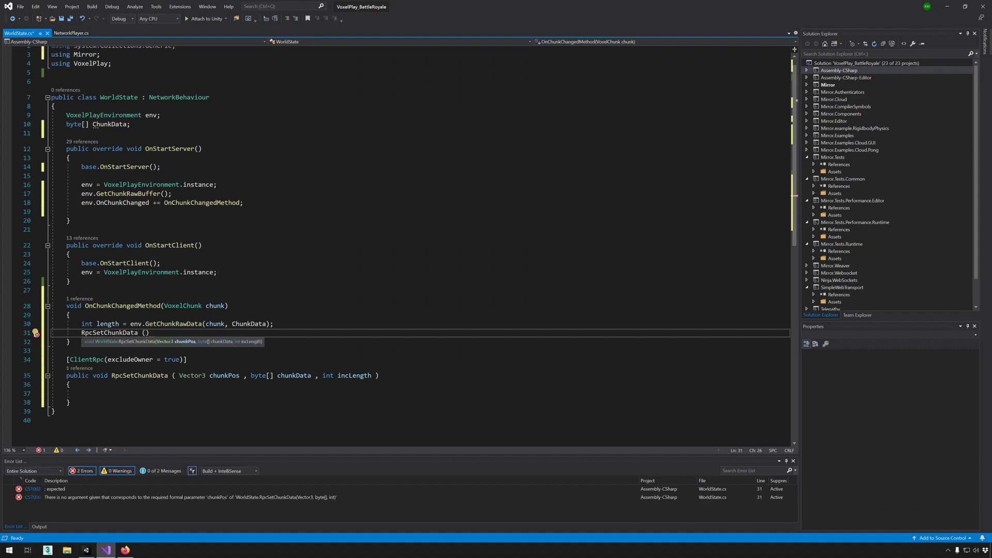
pyautogui.write('chunk.position')
pyautogui.write(' , c')
pyautogui.press('BackSpace')
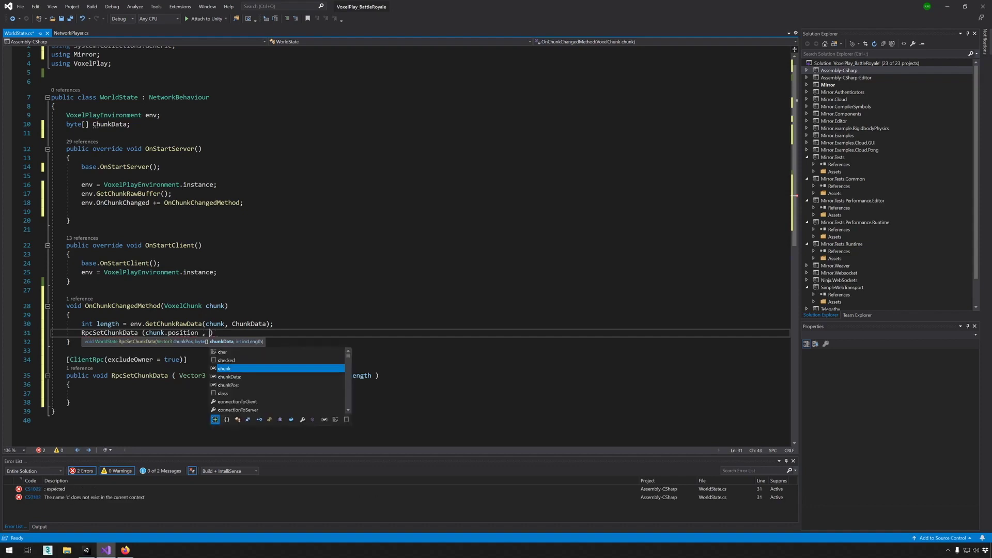
pyautogui.write('ChunkData')
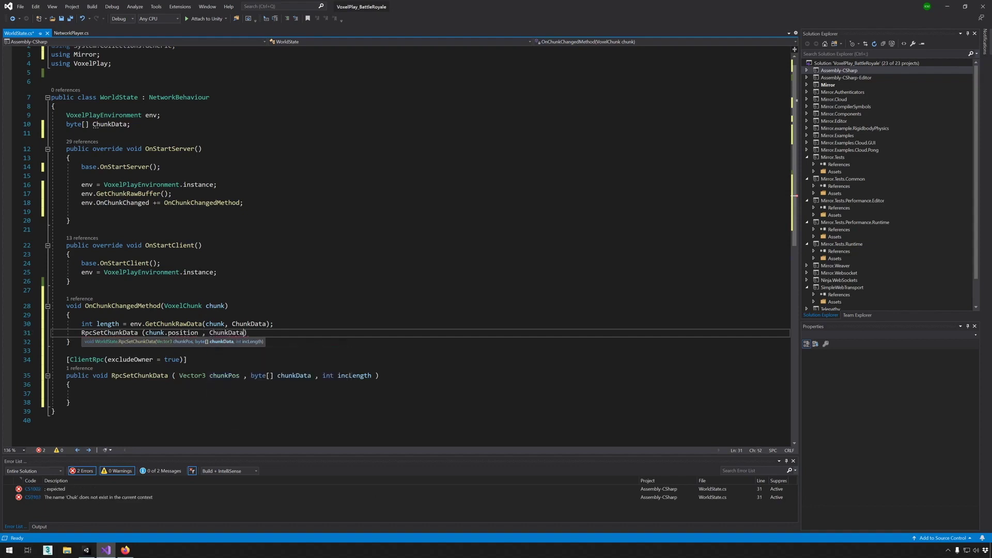
pyautogui.write(' , leng')
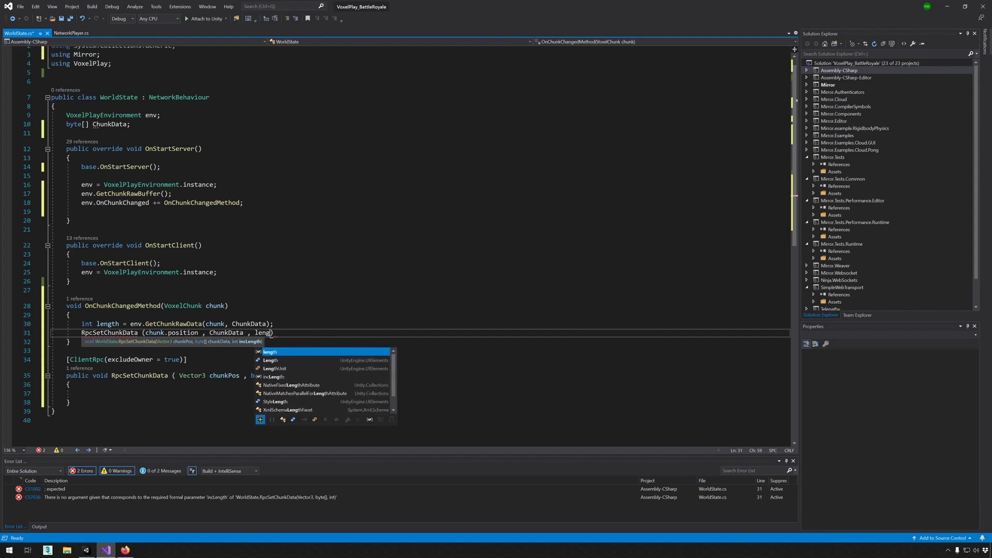
pyautogui.press('Tab')
pyautogui.write(');')
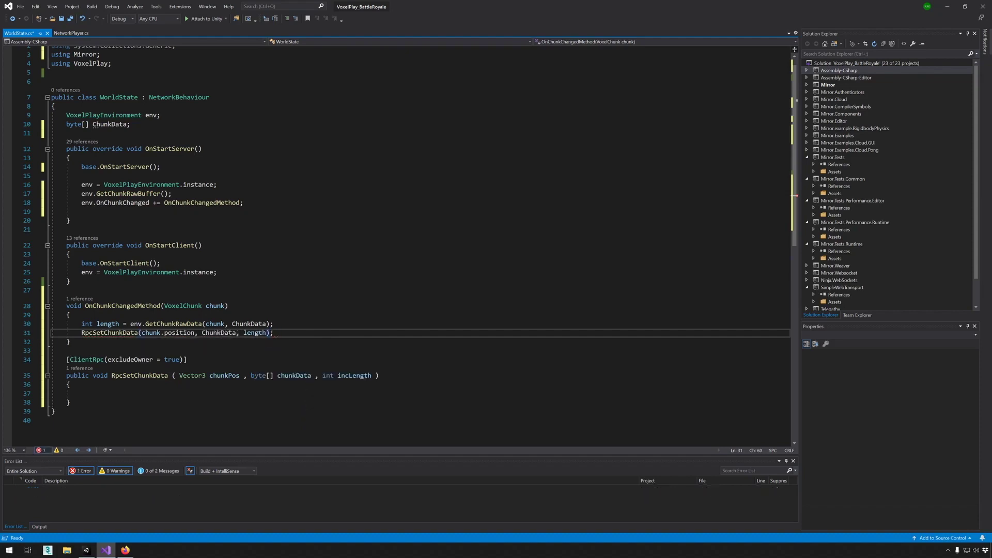
pyautogui.scroll(-2, 418, 233)
# Add blank lines inside the RpcSetChunkData body and check its chunkData parameter
pyautogui.click(82, 347)
pyautogui.press('Up')
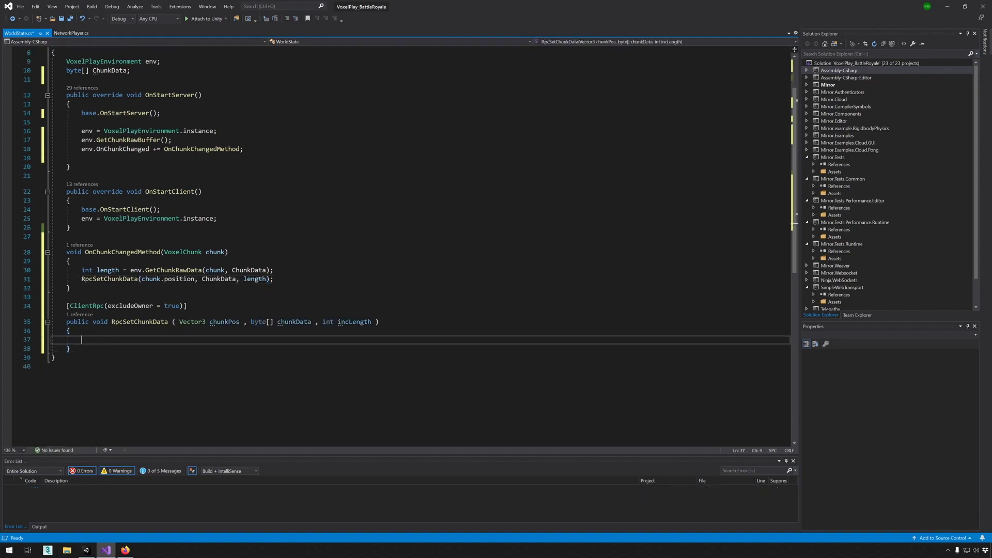
pyautogui.press('Return')
pyautogui.press('Return')
pyautogui.press('Return')
pyautogui.press('Up')
pyautogui.press('Up')
pyautogui.press('Up')
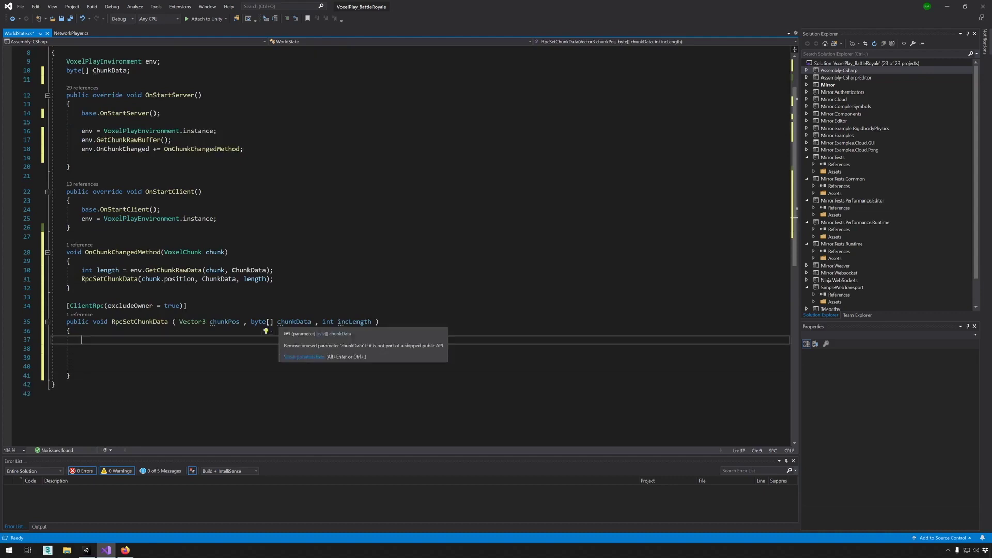
pyautogui.click(295, 322)
pyautogui.click(81, 348)
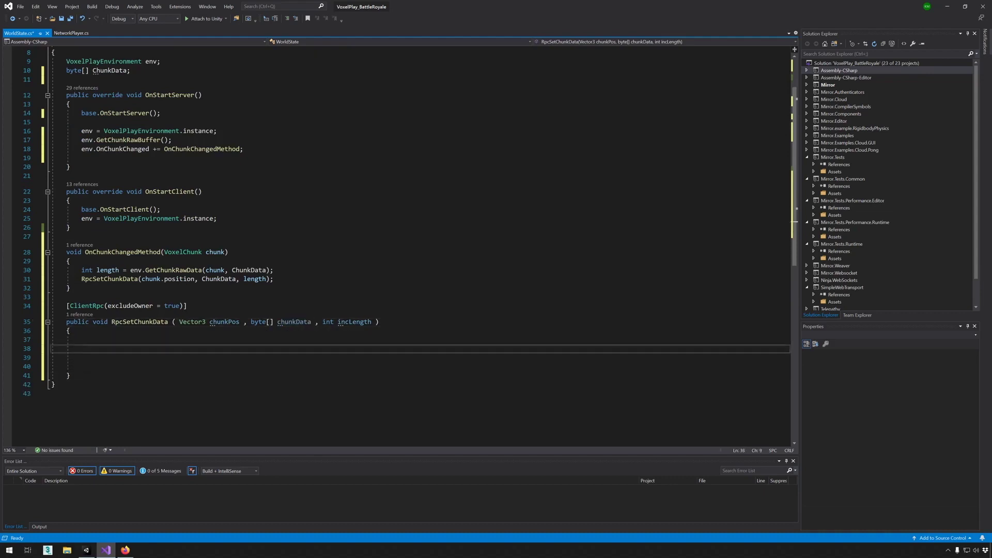
# Select the SetChunkRawData method name in Firefox's Voxel Play Methods docs
pyautogui.click(125, 550)
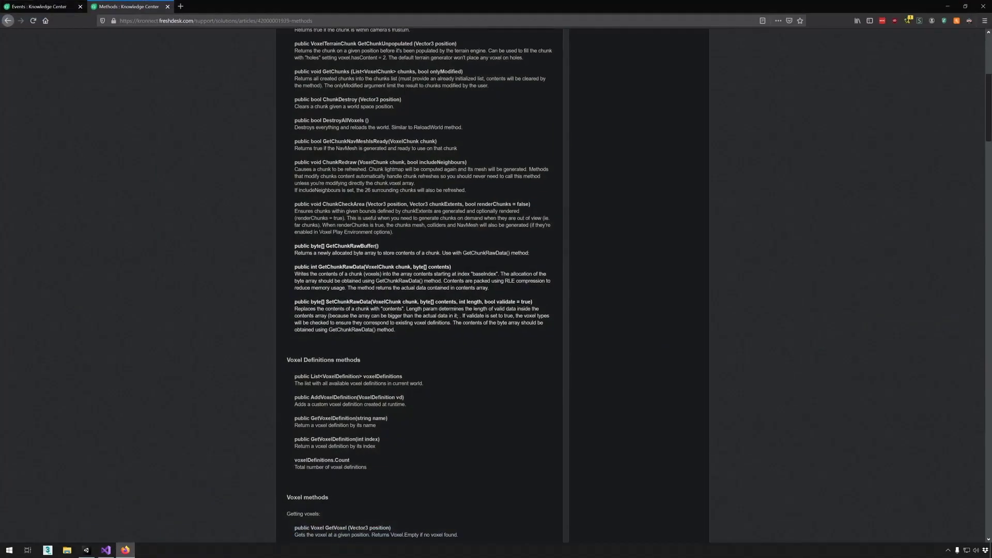
pyautogui.doubleClick(348, 301)
pyautogui.hotkey('ctrl', 'c')
pyautogui.scroll(1, 746, 393)
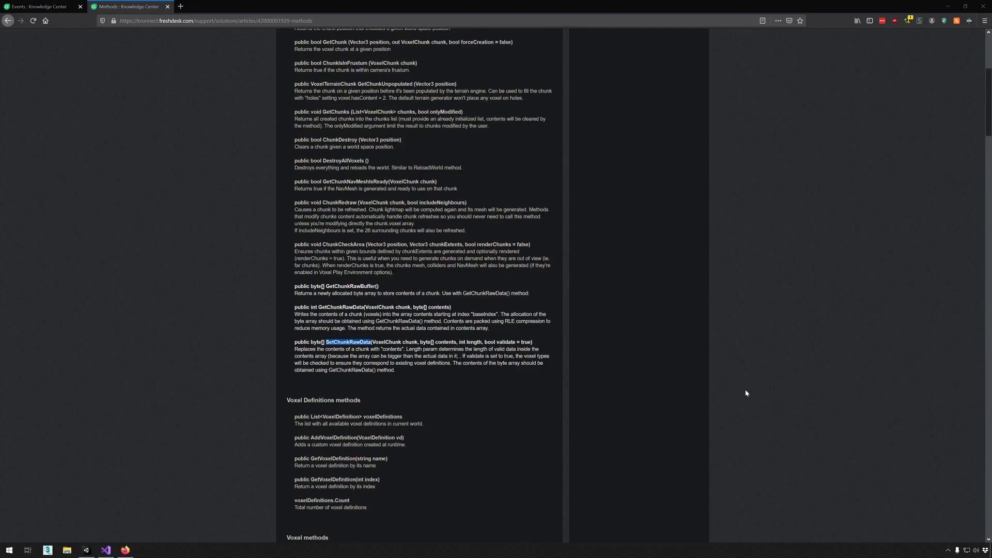
pyautogui.click(106, 550)
# Paste SetChunkRawData on line 38 and insert env.GetChunk as its first argument
pyautogui.hotkey('ctrl', 'v')
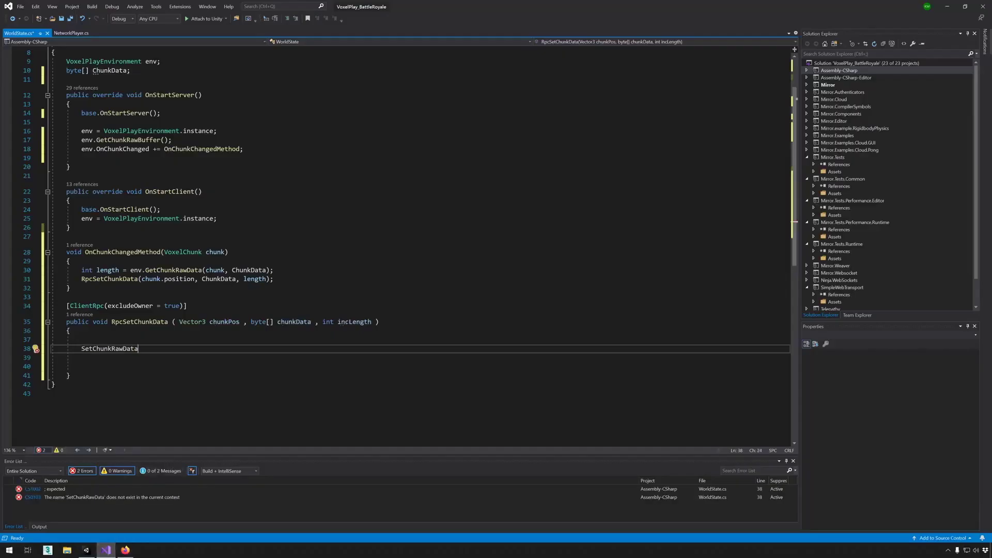
pyautogui.press('Home')
pyautogui.write('env.')
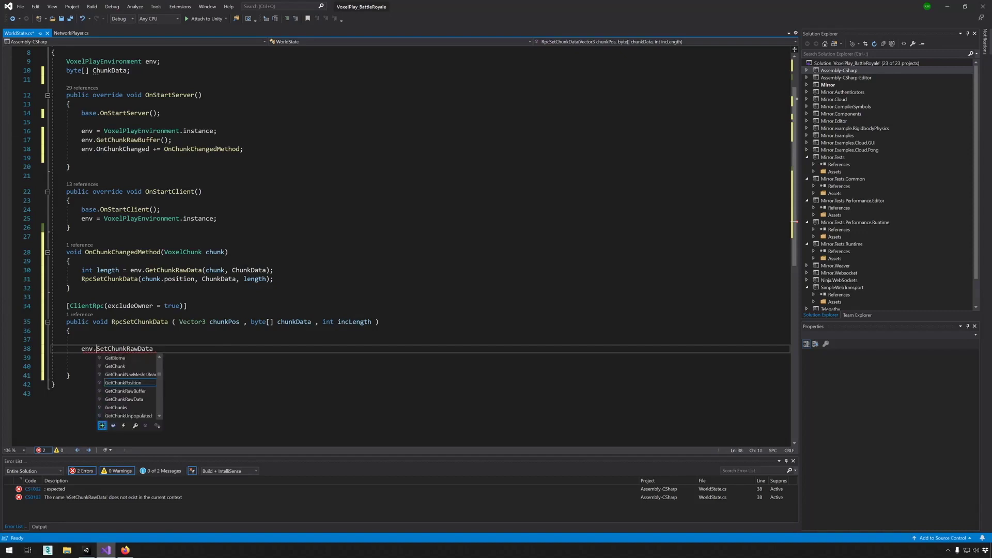
pyautogui.press('End')
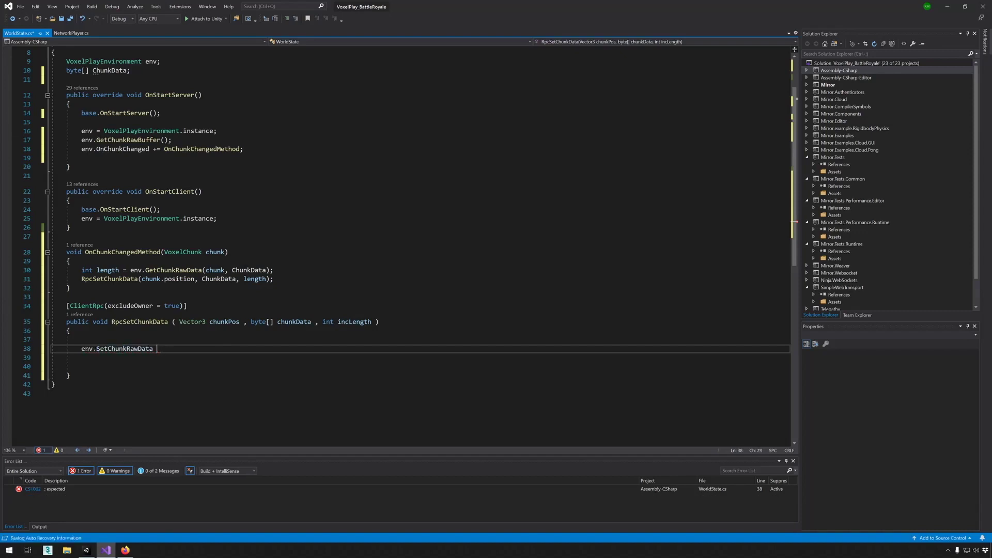
pyautogui.write('(')
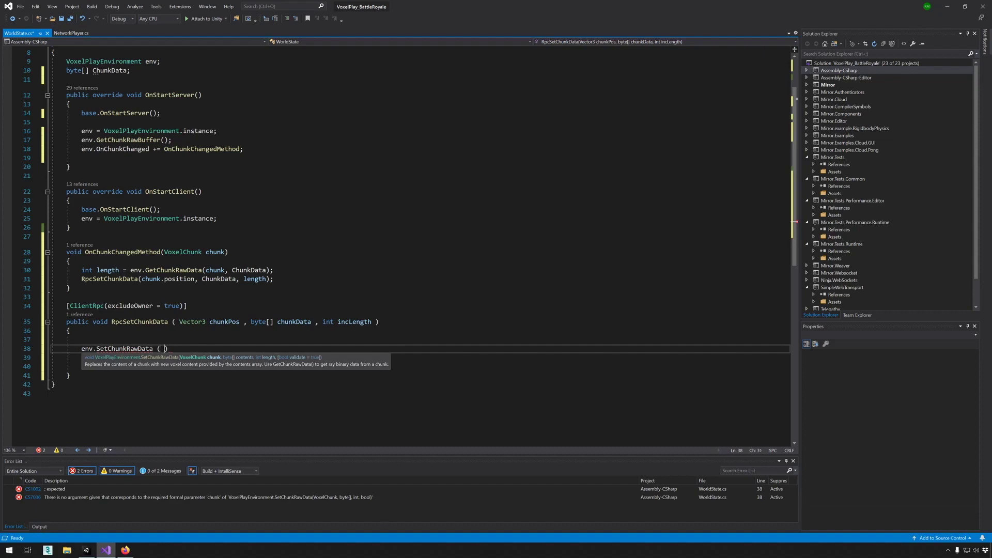
pyautogui.write('env.')
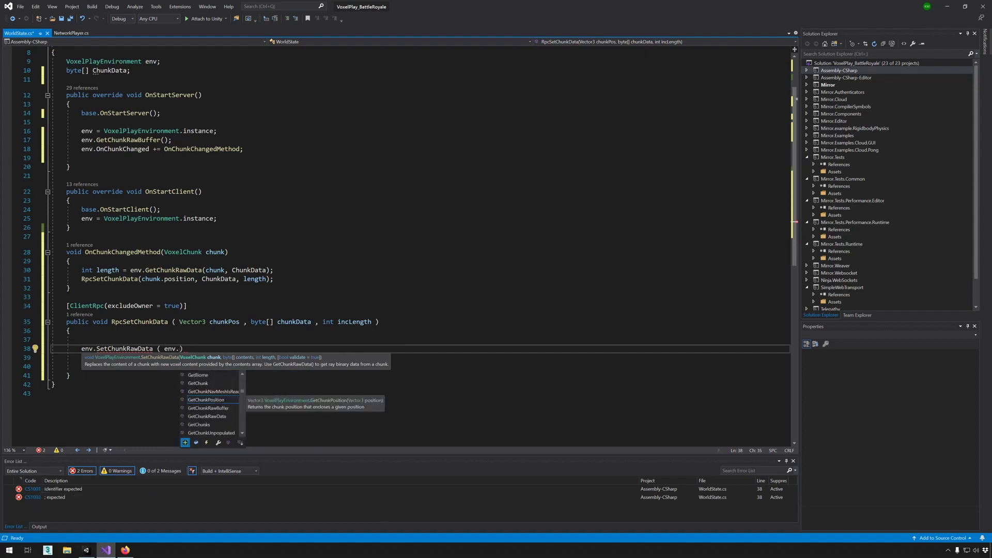
pyautogui.press('Up')
pyautogui.press('Up')
pyautogui.press('Tab')
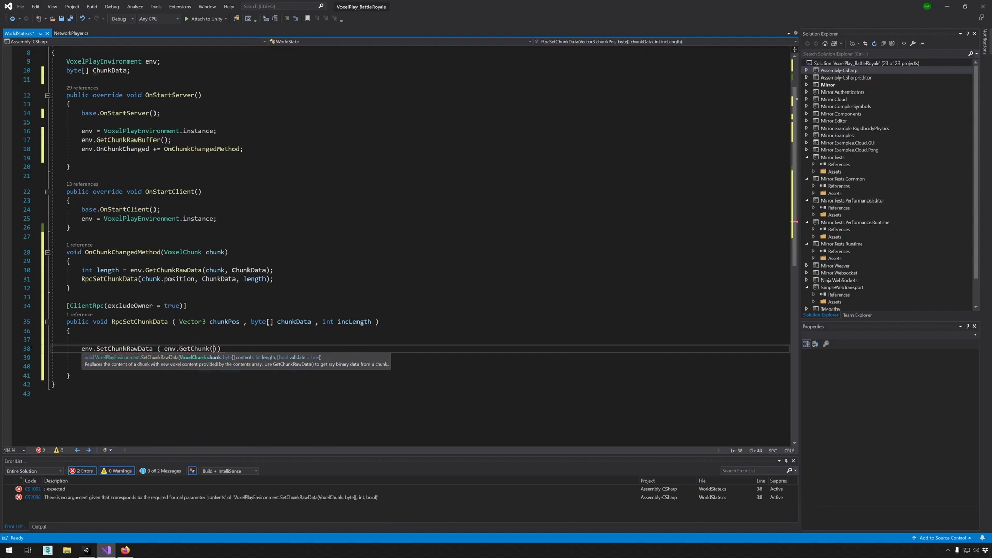
pyautogui.write('(')
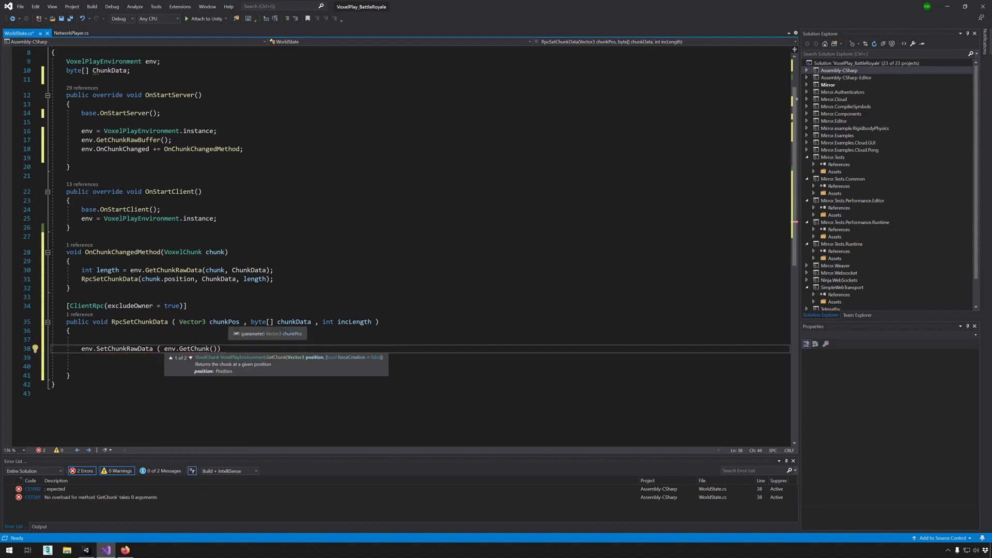
pyautogui.write('))')
# Complete the call with GetChunk(chunkPos, true), chunkData and incLength, ending the statement
pyautogui.click(235, 322)
pyautogui.click(210, 348)
pyautogui.write('chunkPos')
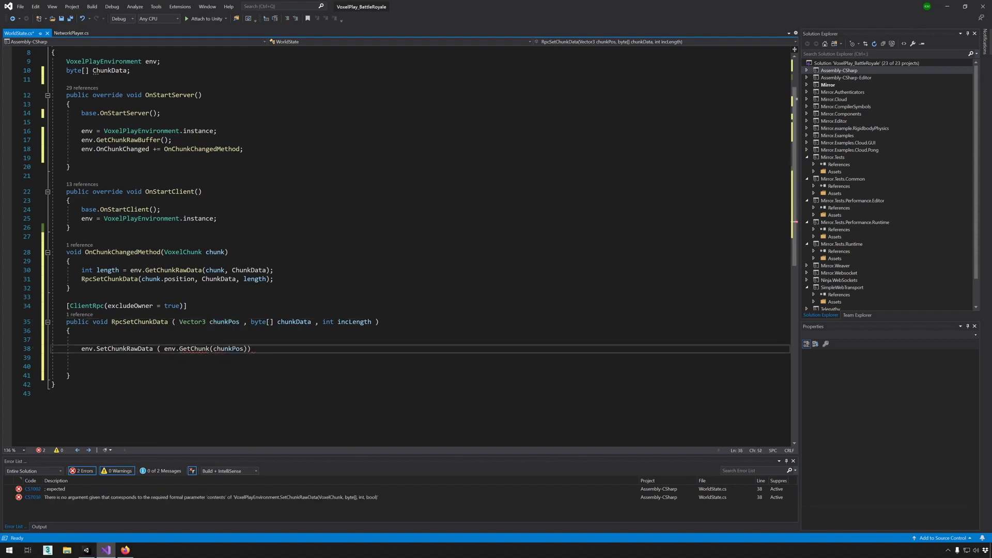
pyautogui.write(', ')
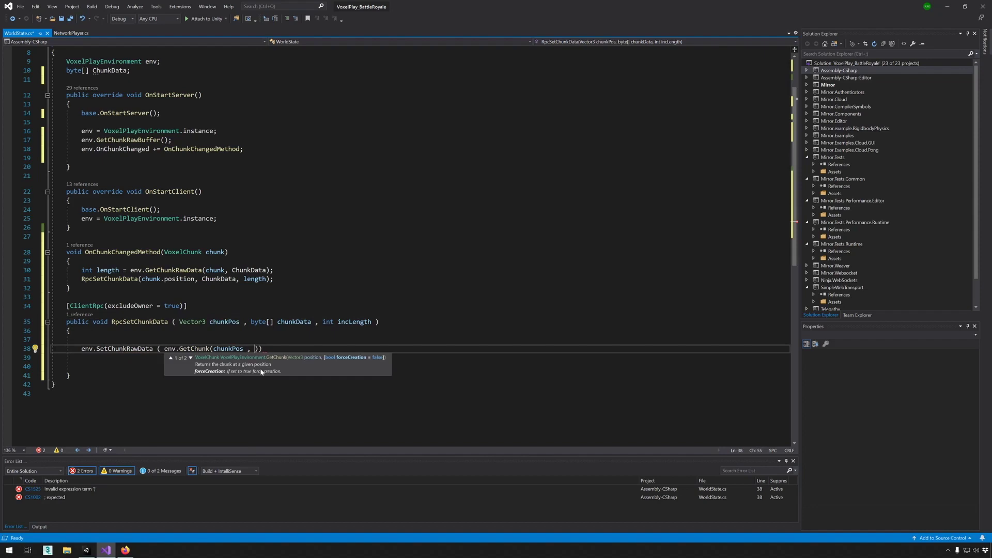
pyautogui.write('true')
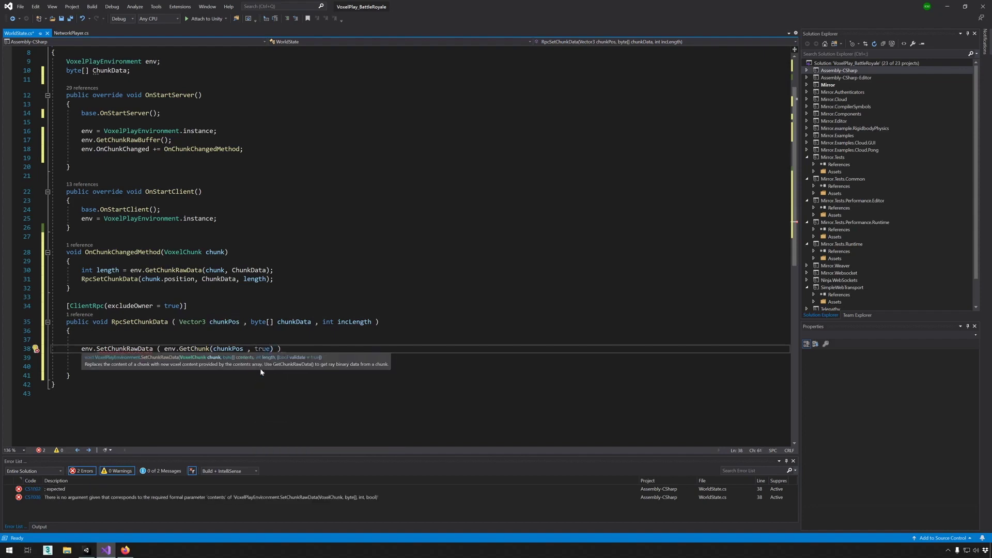
pyautogui.write(' , ')
pyautogui.write('chunk')
pyautogui.press('Down')
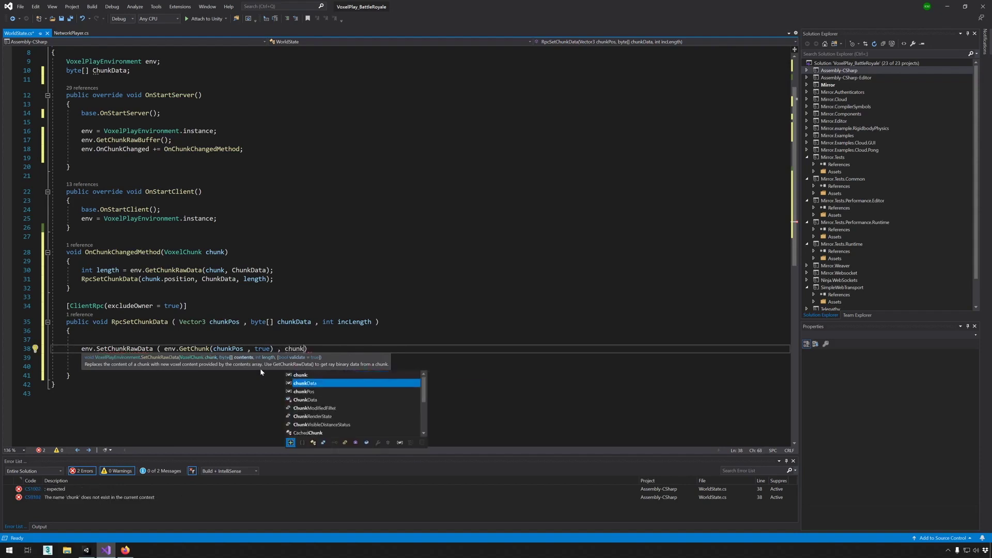
pyautogui.press('Tab')
pyautogui.write(', ')
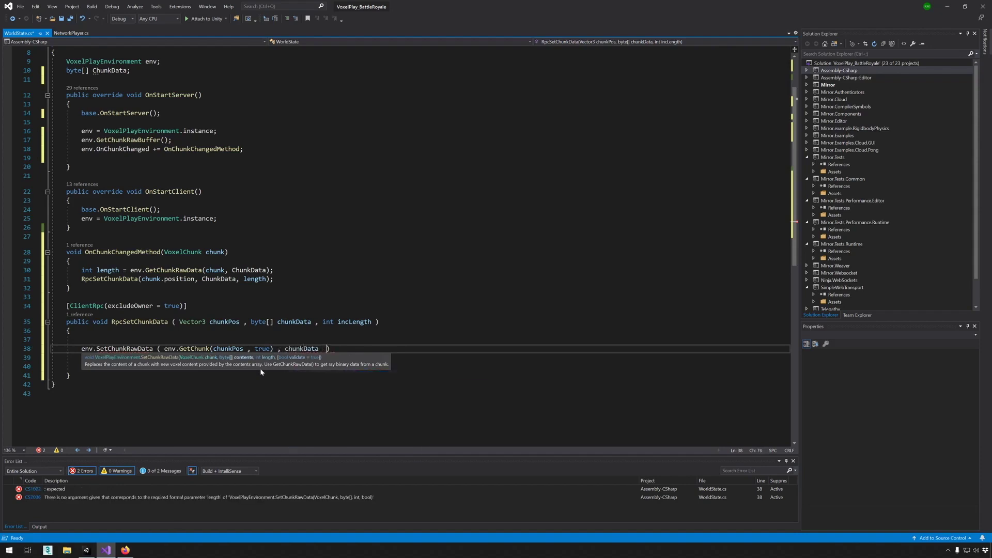
pyautogui.write('inc')
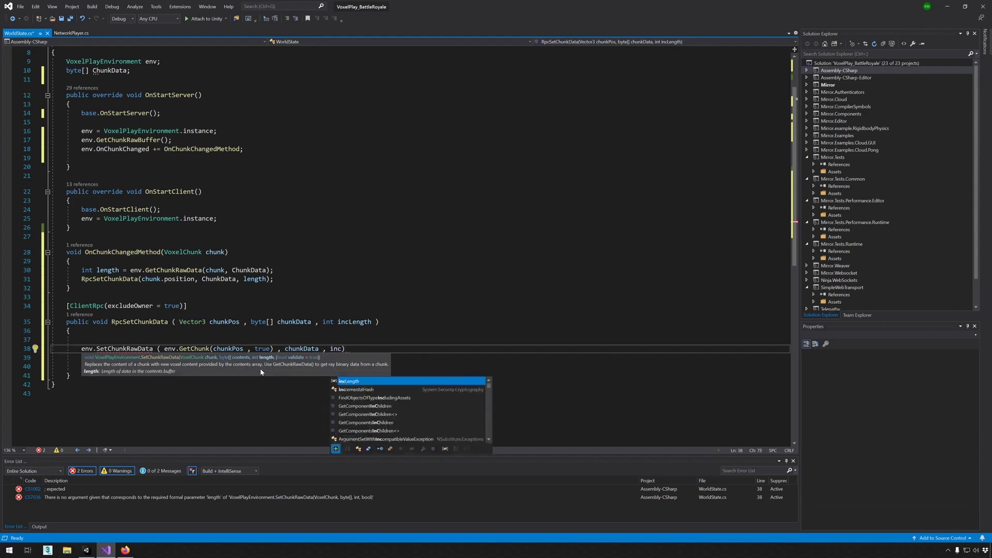
pyautogui.press('Tab')
pyautogui.write(')')
pyautogui.write(';')
pyautogui.press('Return')
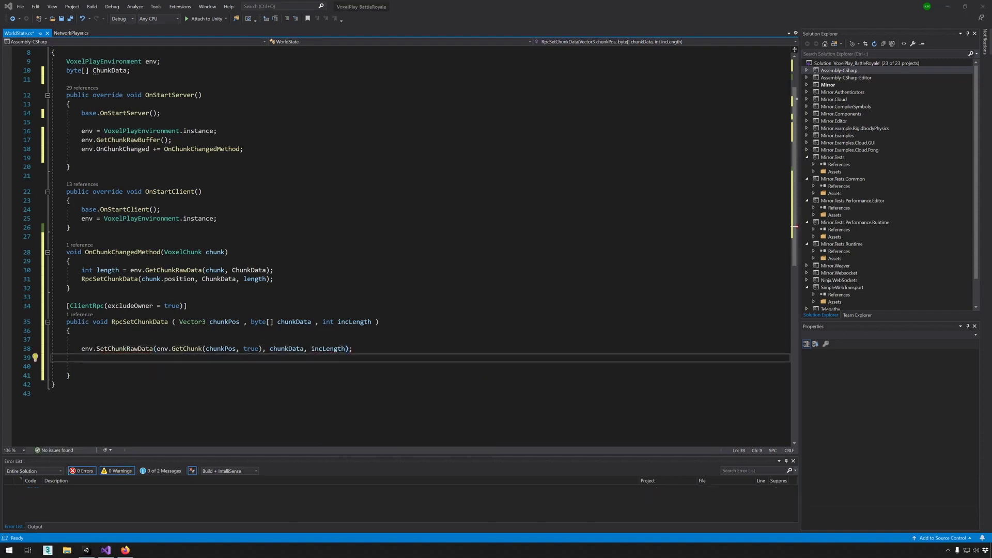
pyautogui.click(331, 349)
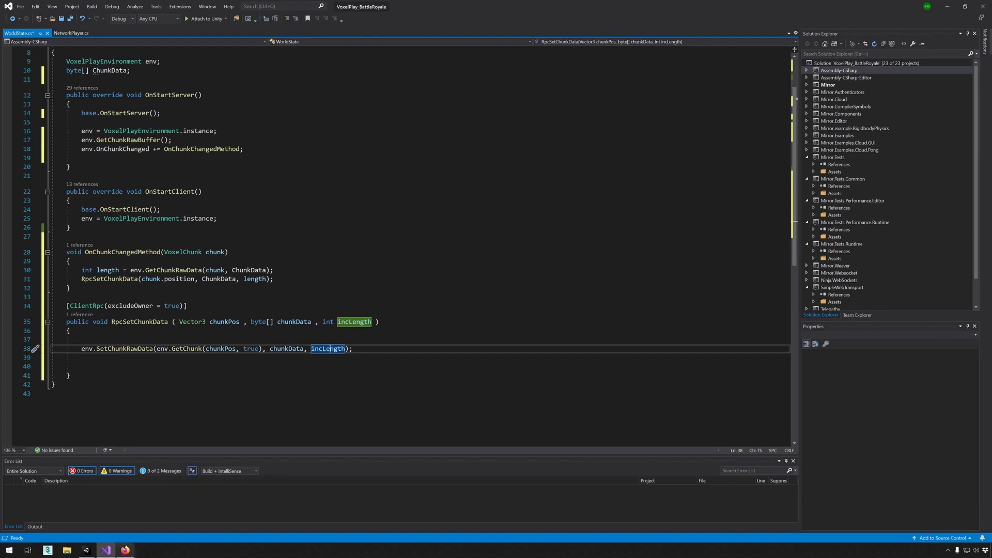
pyautogui.click(124, 549)
pyautogui.scroll(2, 419, 287)
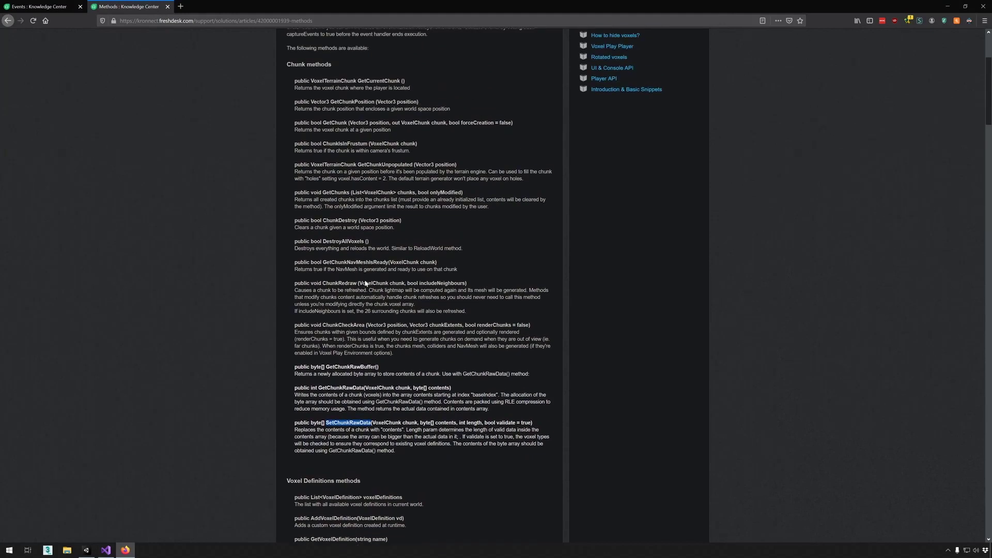
pyautogui.doubleClick(340, 284)
pyautogui.doubleClick(397, 284)
pyautogui.click(397, 283)
pyautogui.moveTo(408, 284); pyautogui.dragTo(466, 284)
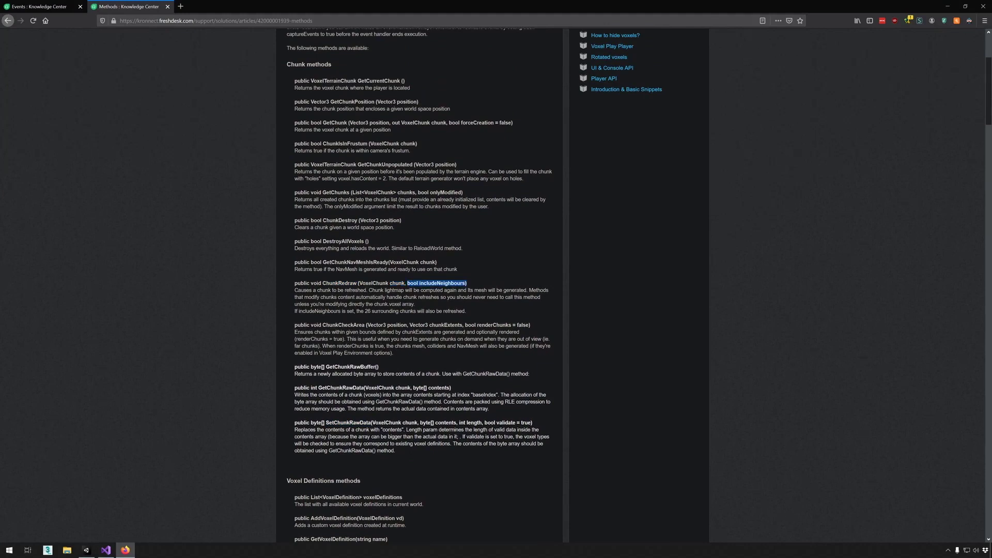
pyautogui.doubleClick(369, 311)
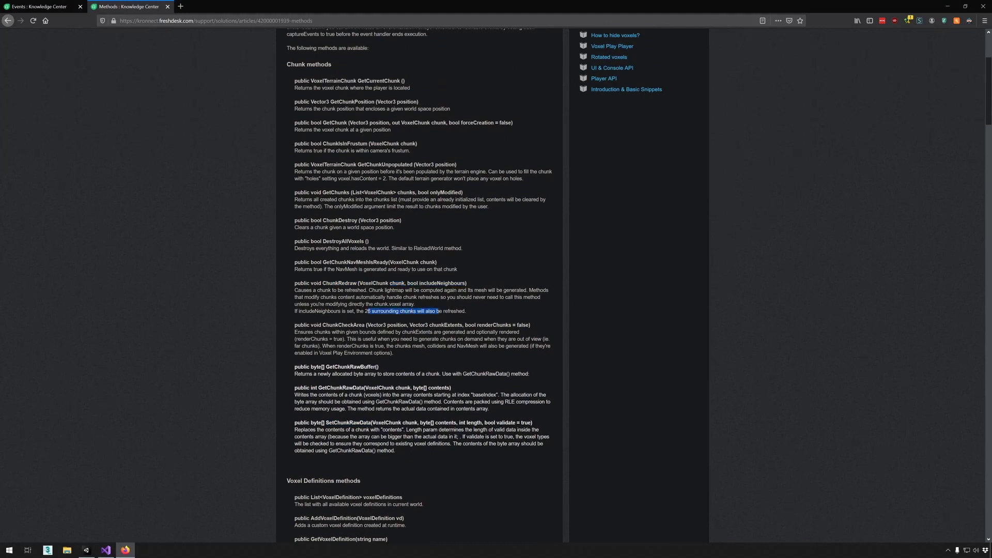
pyautogui.moveTo(441, 311); pyautogui.dragTo(466, 313)
# Declare VoxelChunk currentChunk = env.GetChunk(chunkPos, true) on line 37
pyautogui.hotkey('alt', 'Tab')
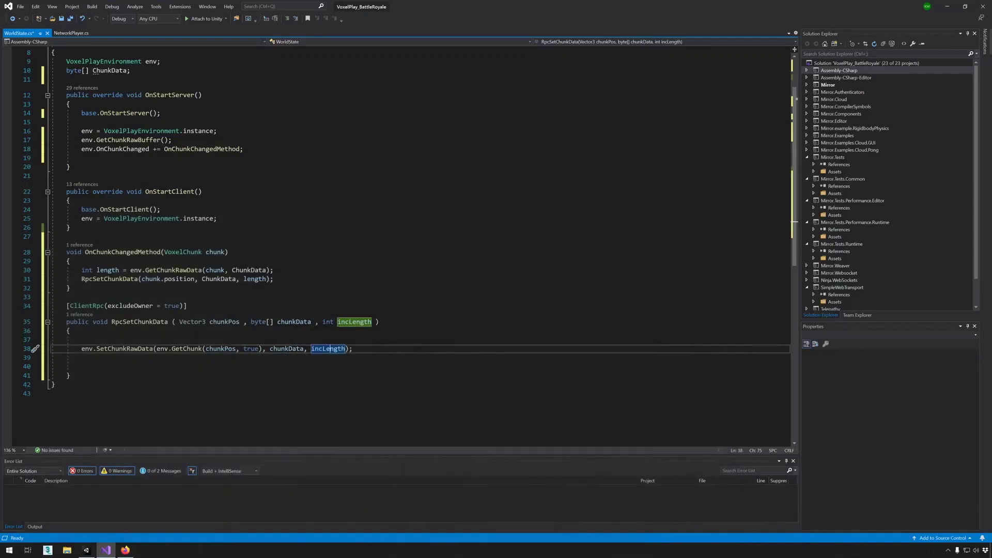
pyautogui.write(');')
pyautogui.press('Return')
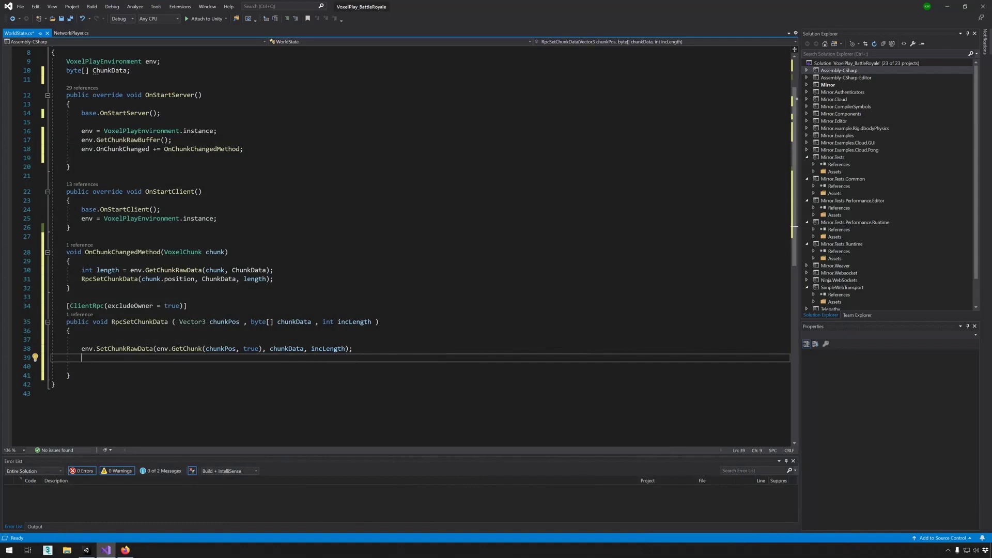
pyautogui.press('Up')
pyautogui.press('Up')
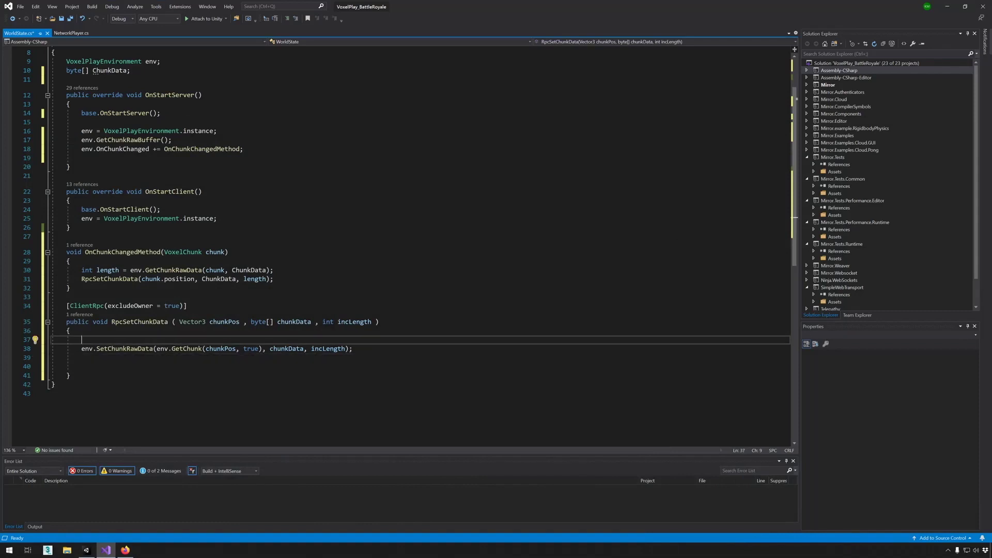
pyautogui.write('Vo')
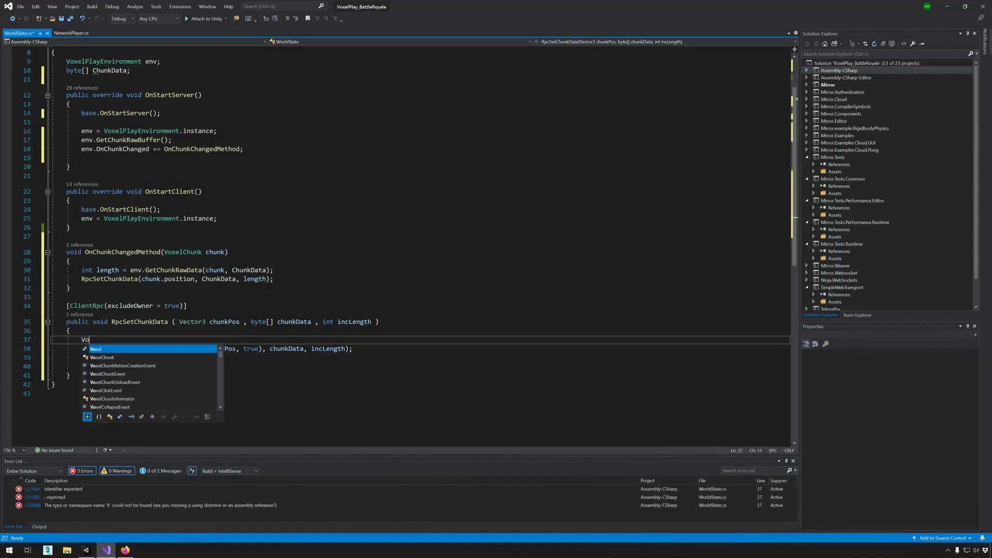
pyautogui.press('Down')
pyautogui.press('Tab')
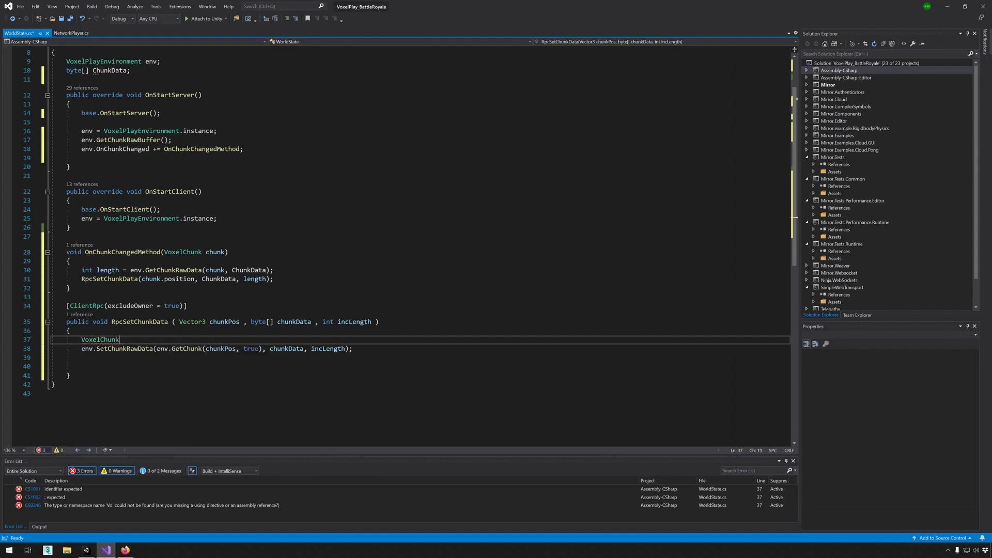
pyautogui.write(' chu')
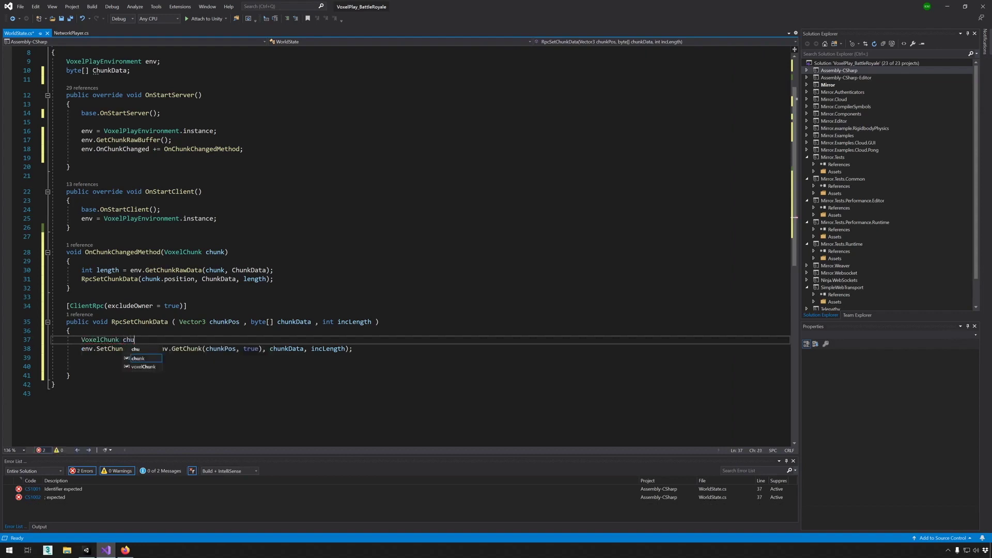
pyautogui.press('BackSpace')
pyautogui.press('BackSpace')
pyautogui.write('u')
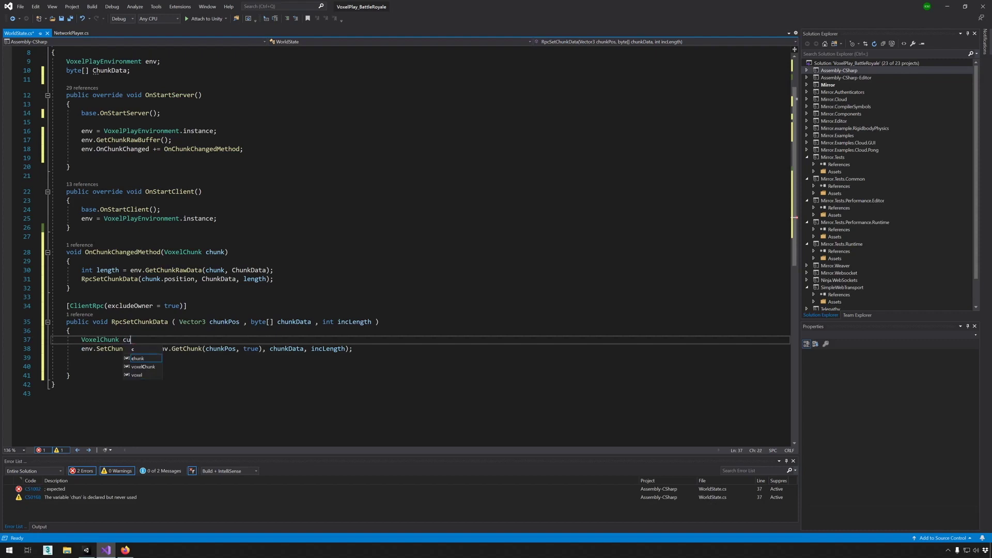
pyautogui.write('rrentChunk =')
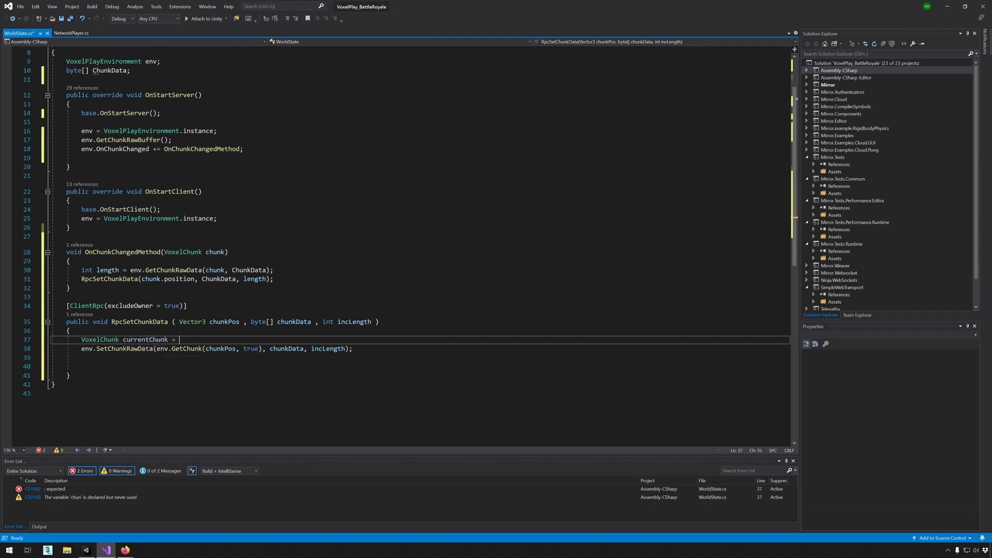
pyautogui.moveTo(156, 349); pyautogui.dragTo(263, 350)
pyautogui.hotkey('ctrl', 'c')
pyautogui.press('Up')
pyautogui.press('End')
pyautogui.hotkey('ctrl', 'v')
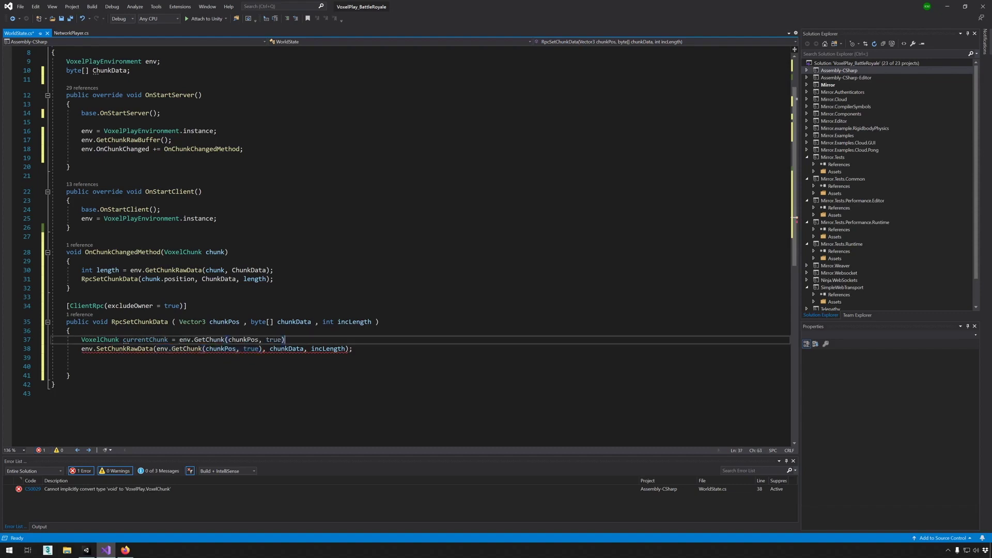
pyautogui.write(';')
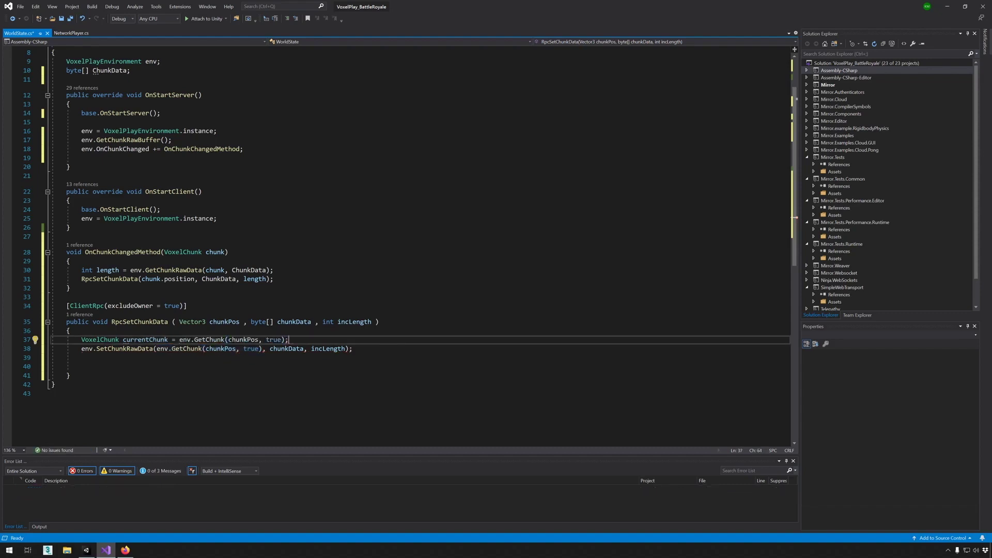
# Replace the inline GetChunk call on line 38 with currentChunk
pyautogui.doubleClick(151, 341)
pyautogui.hotkey('ctrl', 'c')
pyautogui.moveTo(156, 349)
pyautogui.mouseDown()
pyautogui.moveTo(357, 349)
pyautogui.moveTo(262, 349)
pyautogui.mouseUp()
pyautogui.hotkey('ctrl', 'v')
pyautogui.press('End')
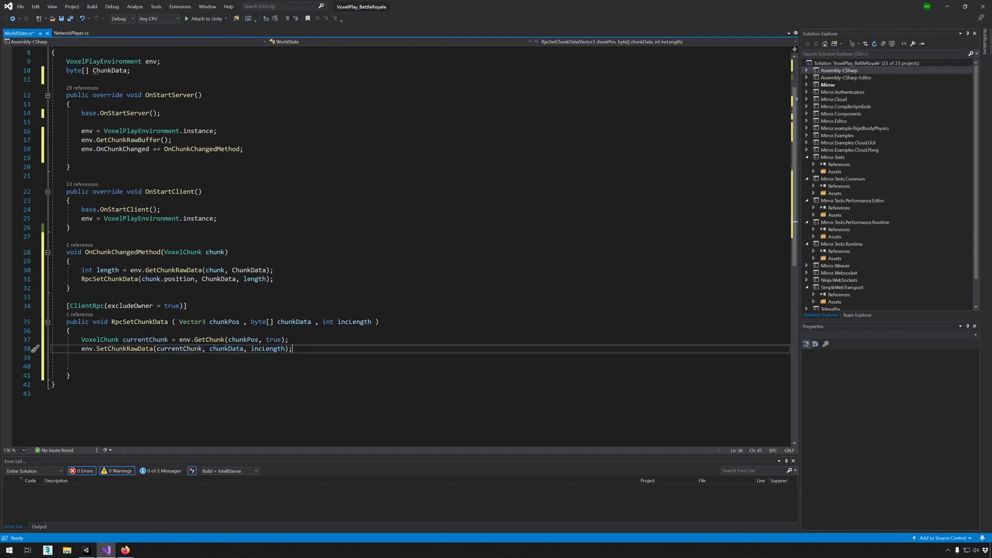
# Add env.ChunkRedraw(currentChunk, false, false, true) on line 39 of RpcSetChunkData
pyautogui.press('Return')
pyautogui.write('env.Ch')
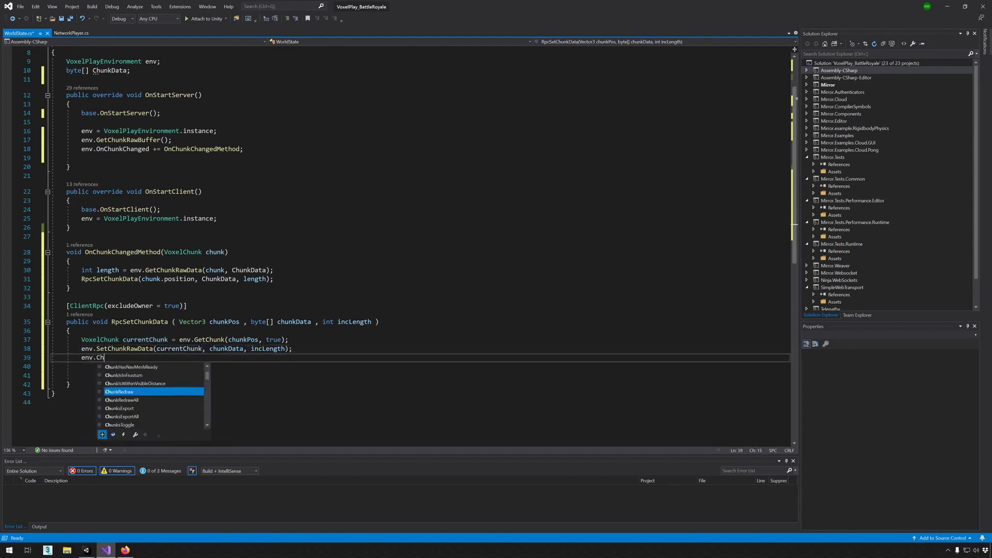
pyautogui.write('unj')
pyautogui.press('Tab')
pyautogui.write('(')
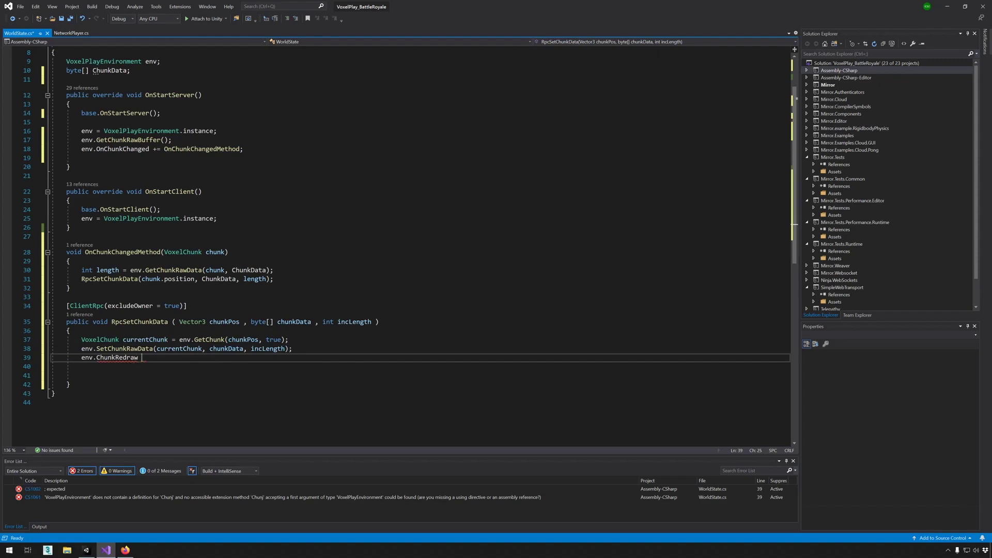
pyautogui.write('c')
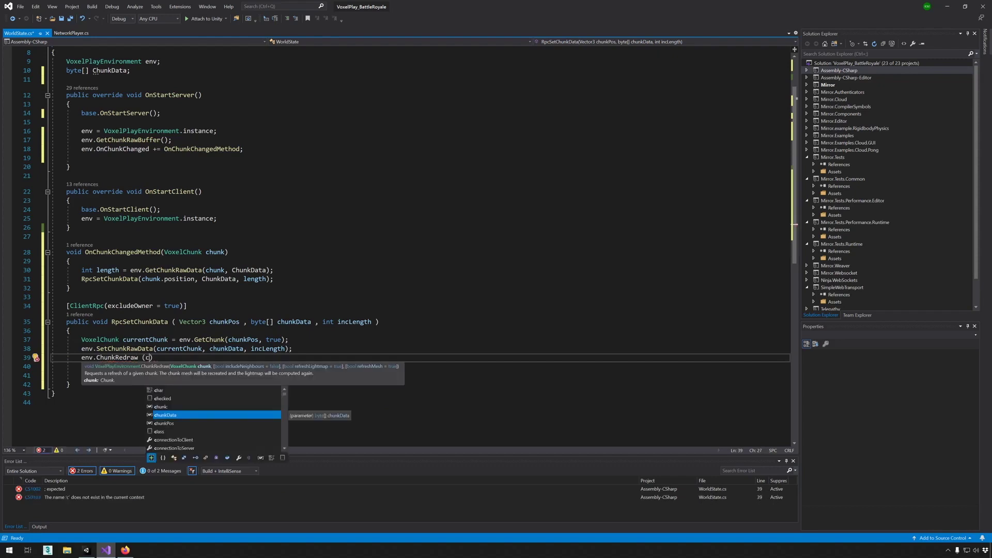
pyautogui.write('urr')
pyautogui.press('Tab')
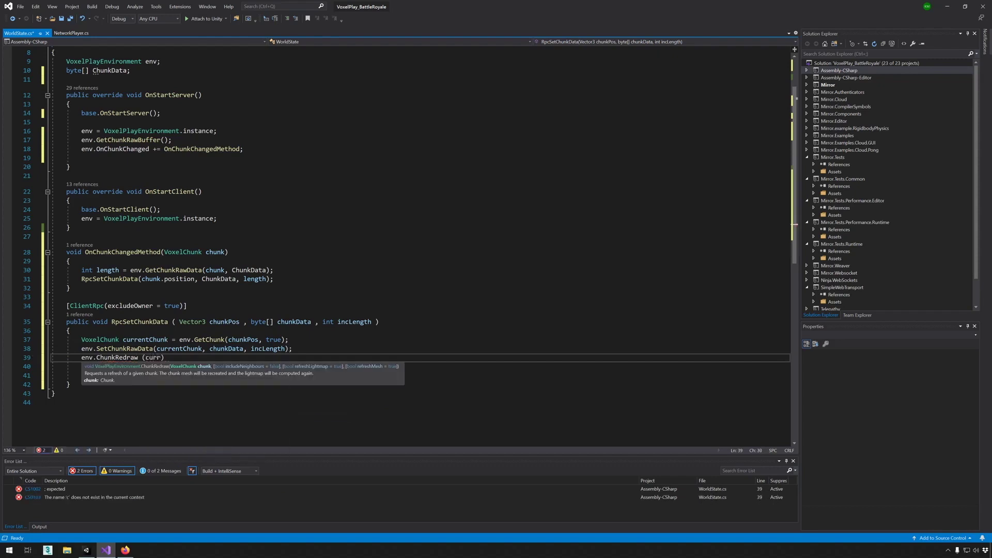
pyautogui.write(', ')
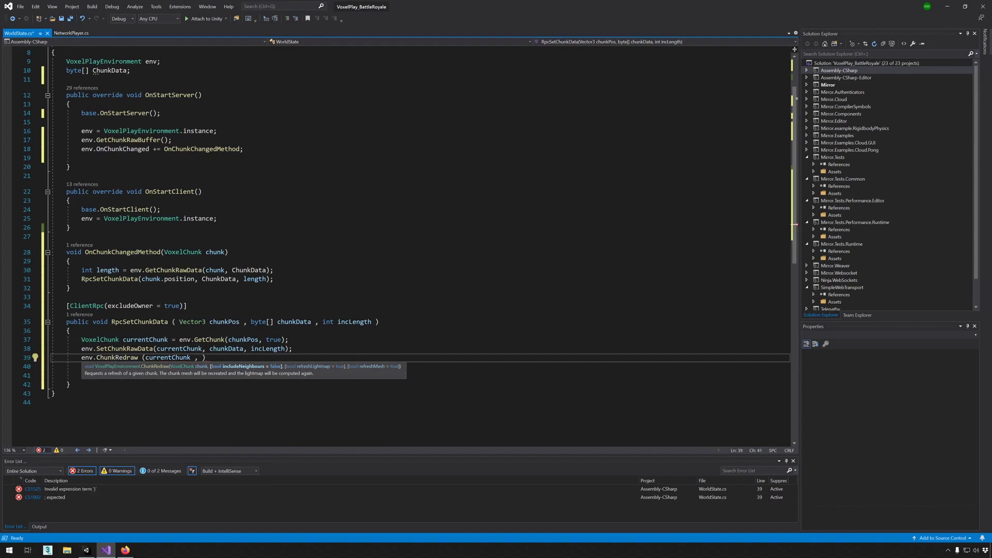
pyautogui.write('fa')
pyautogui.press('Tab')
pyautogui.write(',')
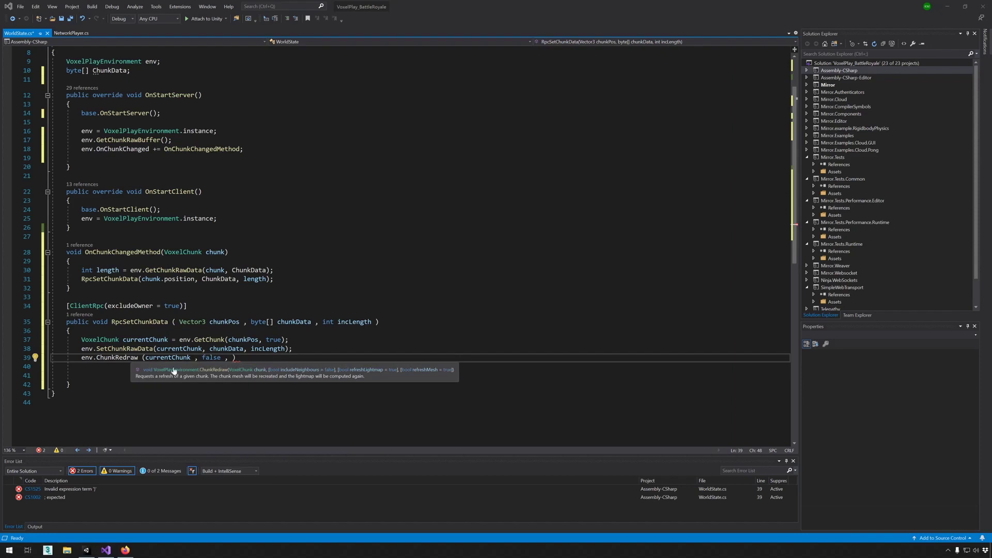
pyautogui.press('BackSpace')
pyautogui.write('false')
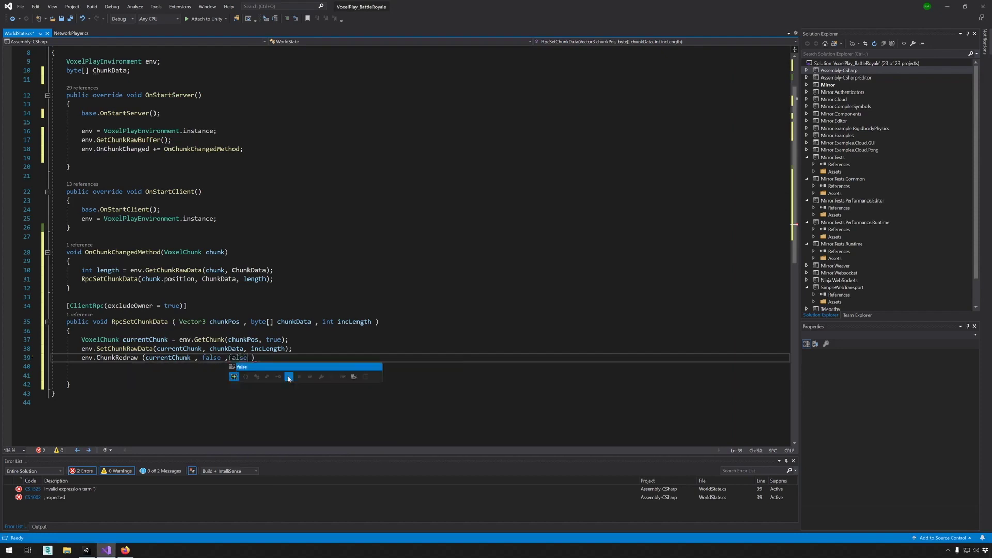
pyautogui.write(' , ')
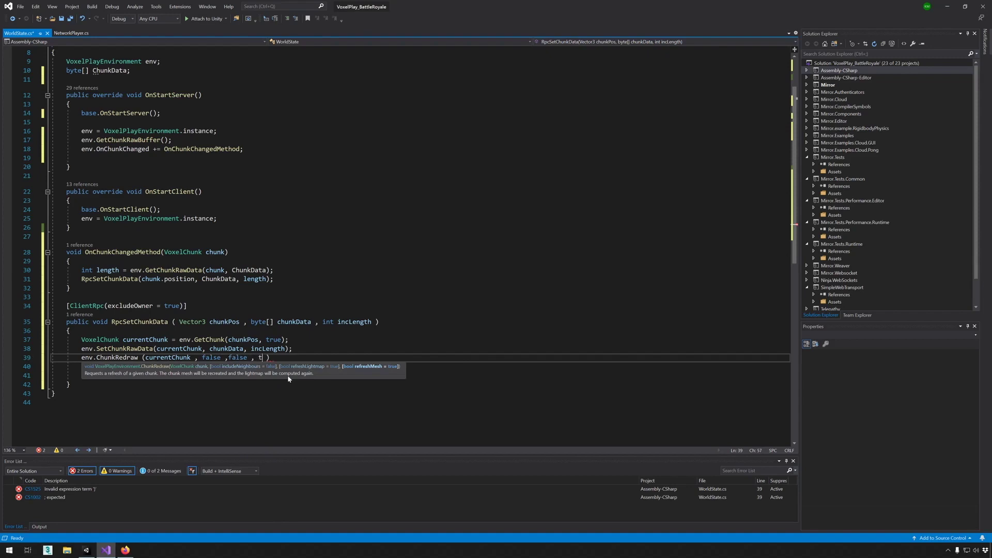
pyautogui.write('tur')
pyautogui.press('BackSpace')
pyautogui.write('rue')
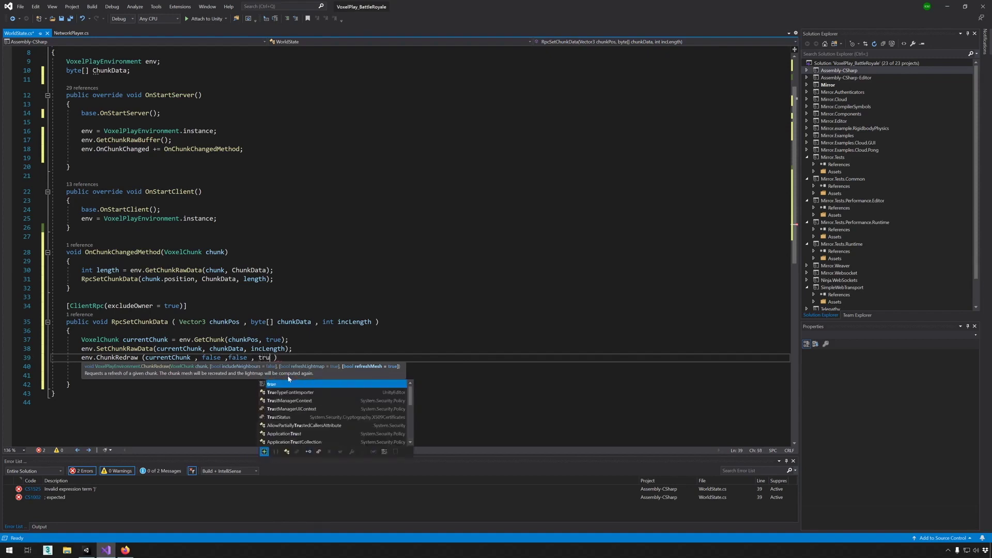
pyautogui.press('Escape')
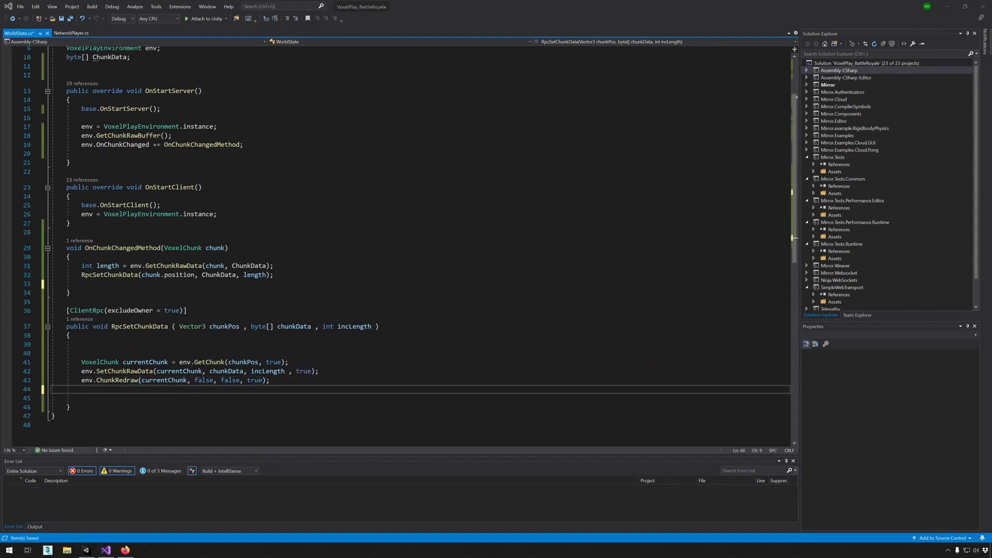
pyautogui.scroll(1, 419, 248)
pyautogui.scroll(-1, 419, 248)
pyautogui.scroll(1, 419, 248)
pyautogui.scroll(1, 419, 248)
pyautogui.scroll(1, 419, 248)
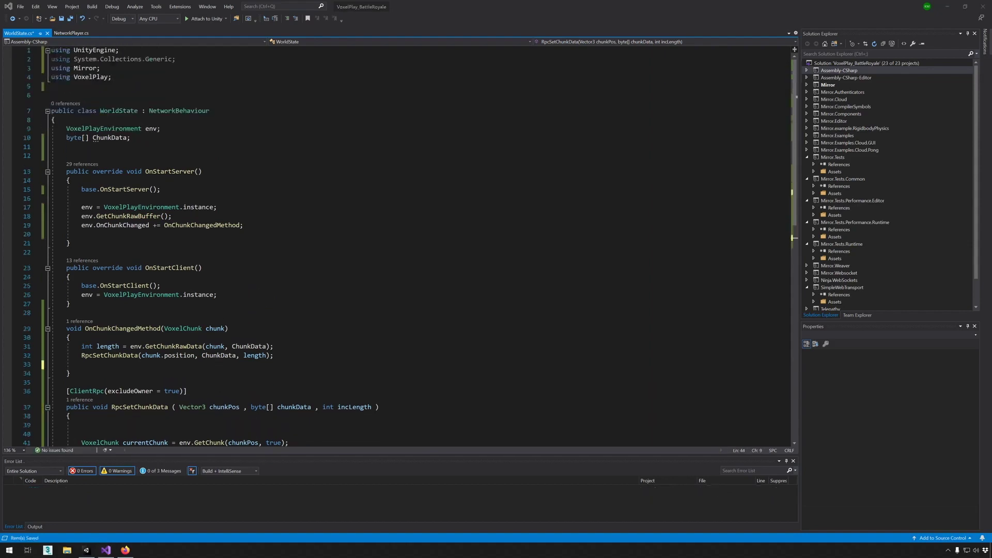
pyautogui.scroll(-2, 419, 248)
pyautogui.scroll(-1, 420, 248)
pyautogui.scroll(1, 418, 248)
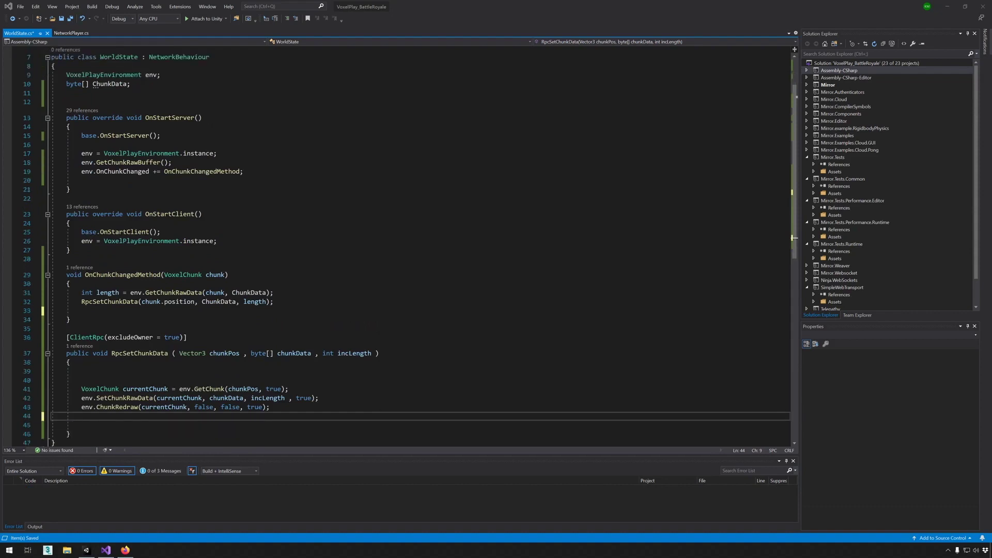
# Prefix line 18 with 'ChunkData = ' so OnStartServer stores env.GetChunkRawBuffer()
pyautogui.click(127, 84)
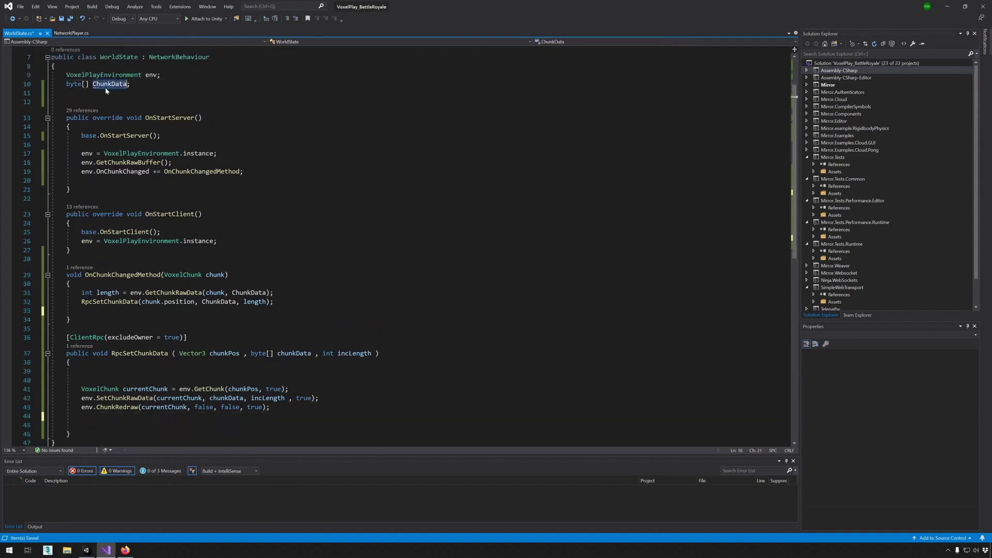
pyautogui.click(85, 163)
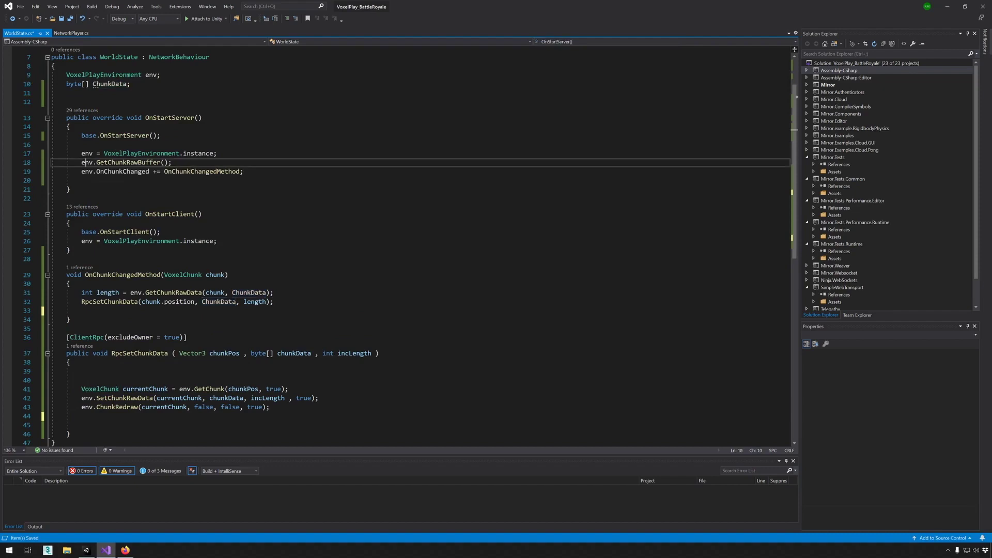
pyautogui.write('ChunkData =')
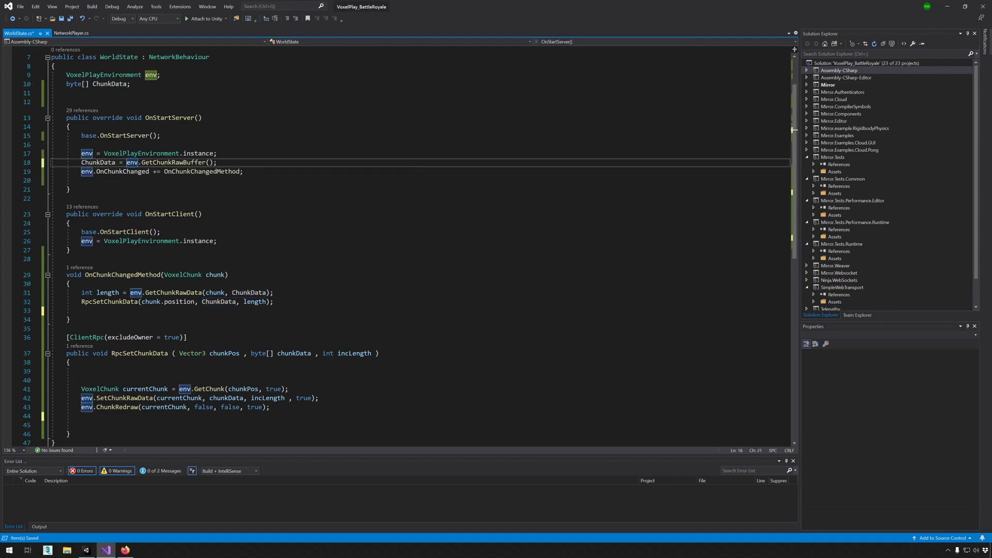
pyautogui.press('End')
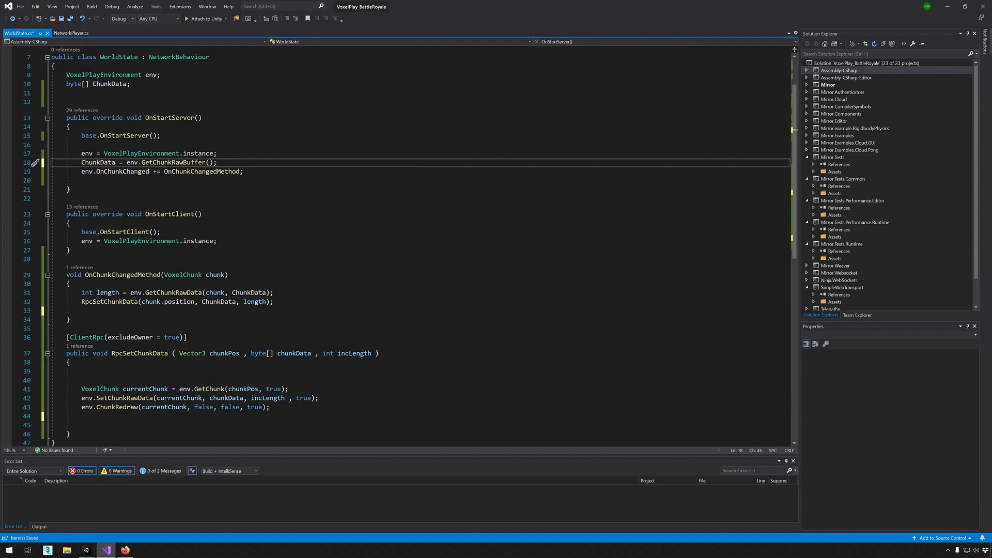
pyautogui.scroll(-2, 419, 233)
pyautogui.scroll(1, 410, 236)
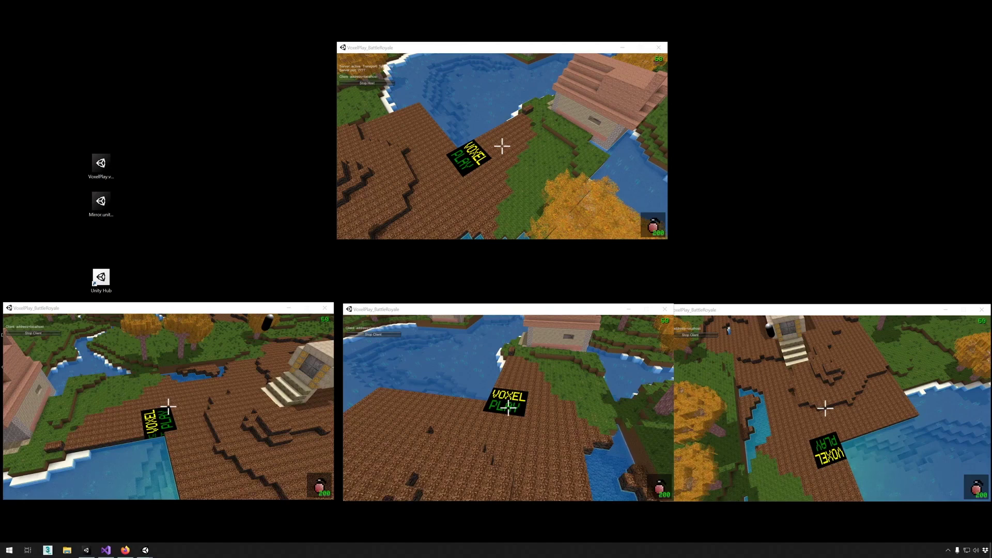
# In the top game window, move to the dirt beside the VOXEL PLAY sign
pyautogui.hotkey('alt', 'Tab')
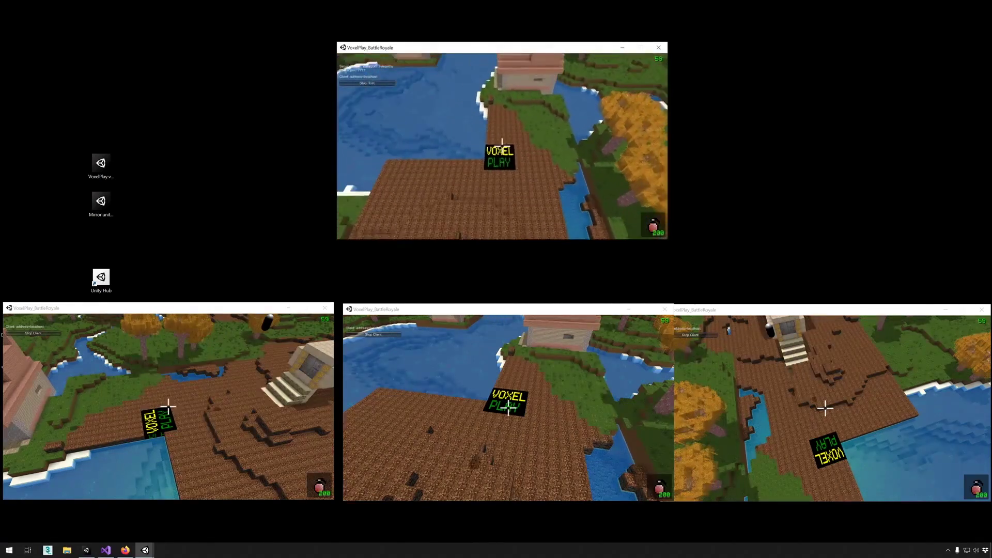
pyautogui.press('w')
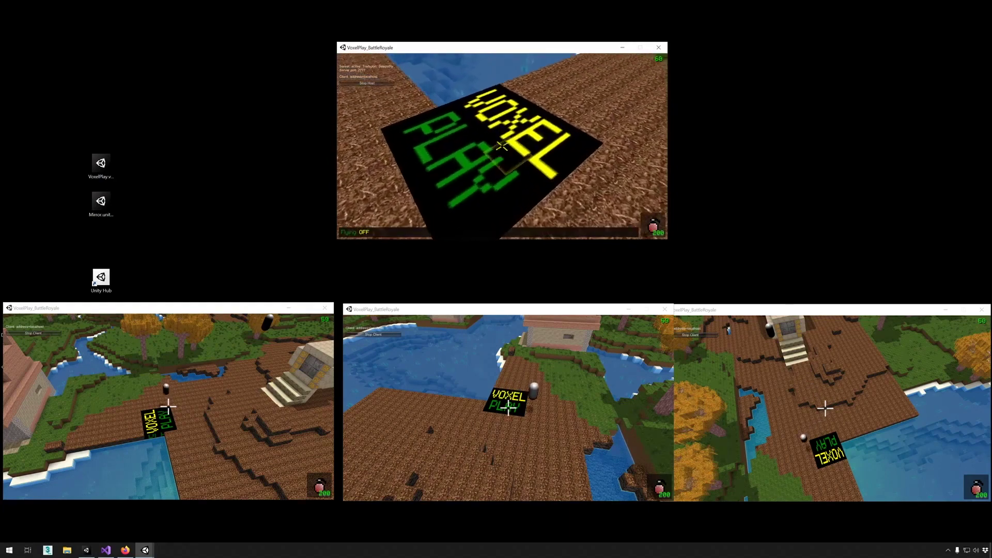
pyautogui.press('f')
pyautogui.press('s')
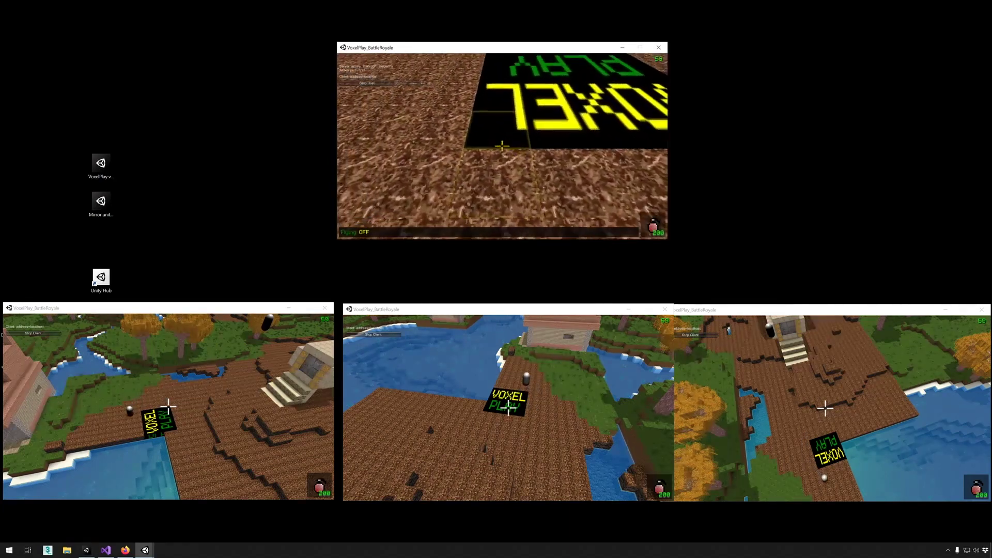
pyautogui.press('w')
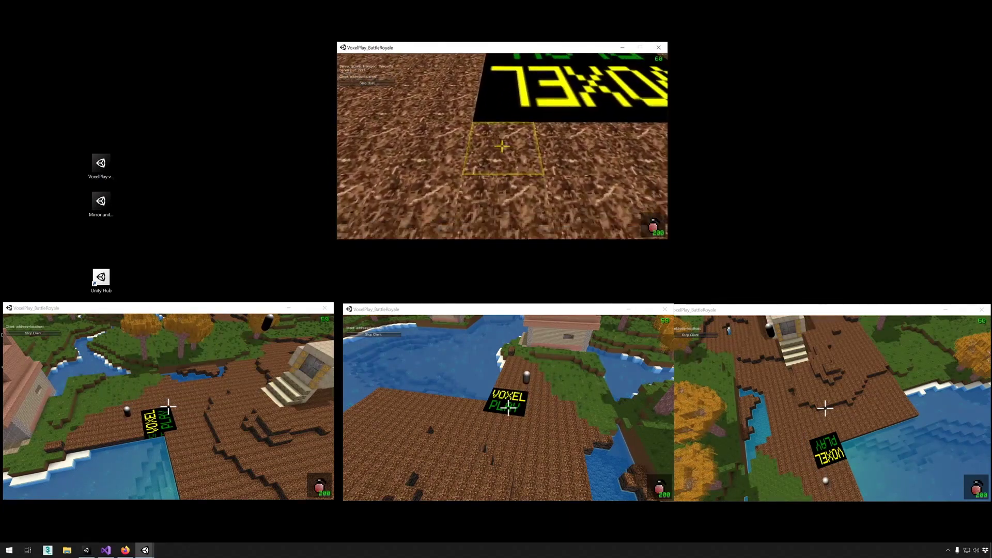
# Break four blocks beside and on the sign, then turn flying back on
pyautogui.click(502, 146)
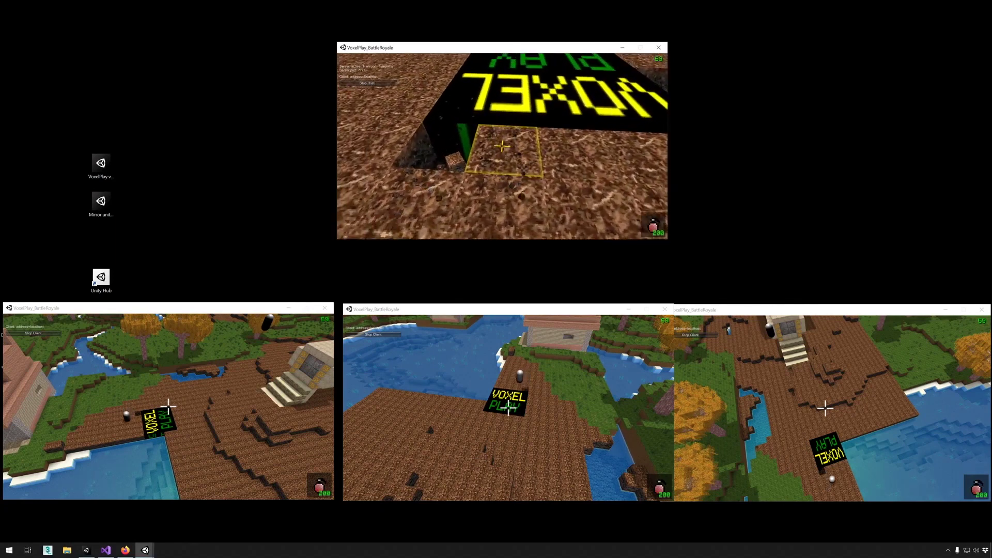
pyautogui.click(502, 145)
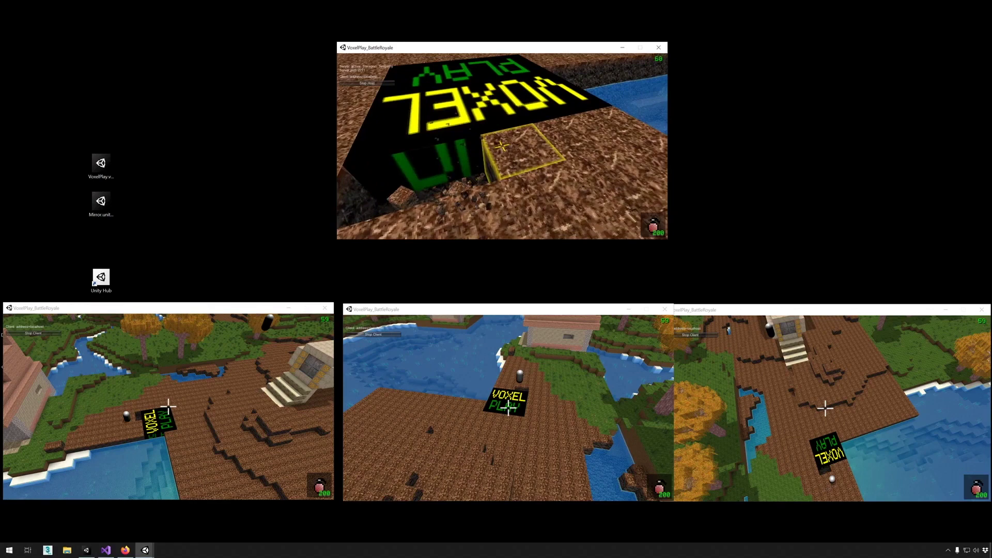
pyautogui.click(503, 146)
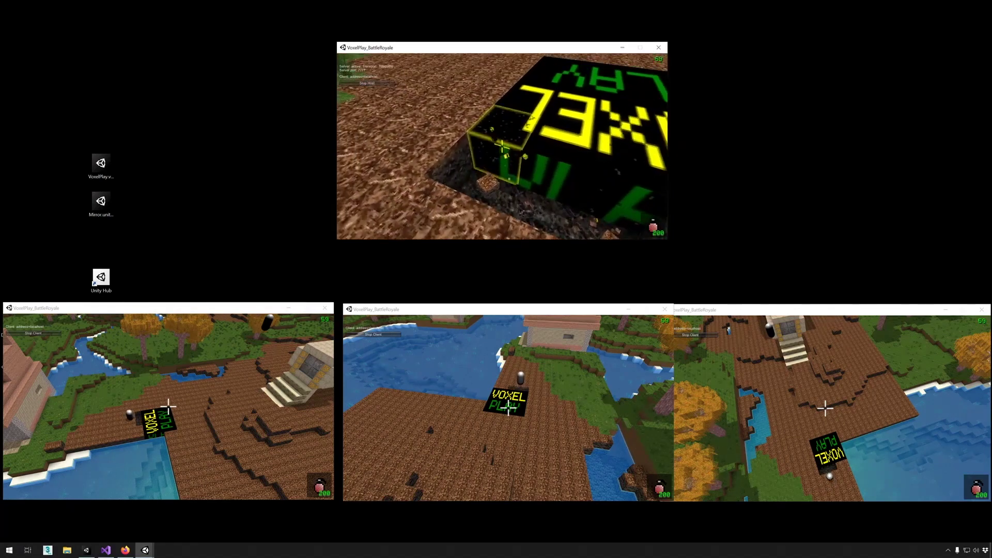
pyautogui.click(502, 145)
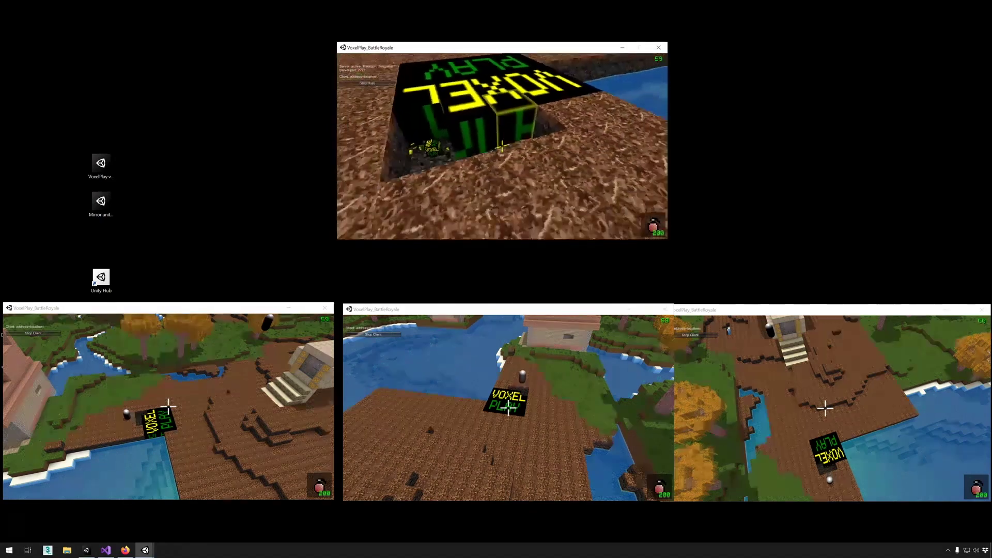
pyautogui.press('f')
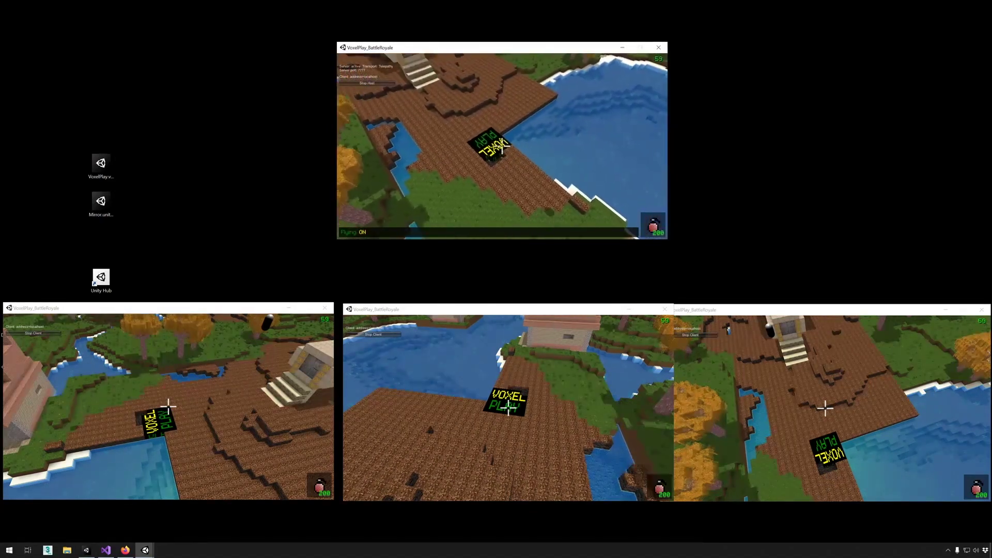
# Throw four bombs at the ground near the house to blast craters
pyautogui.click(502, 144)
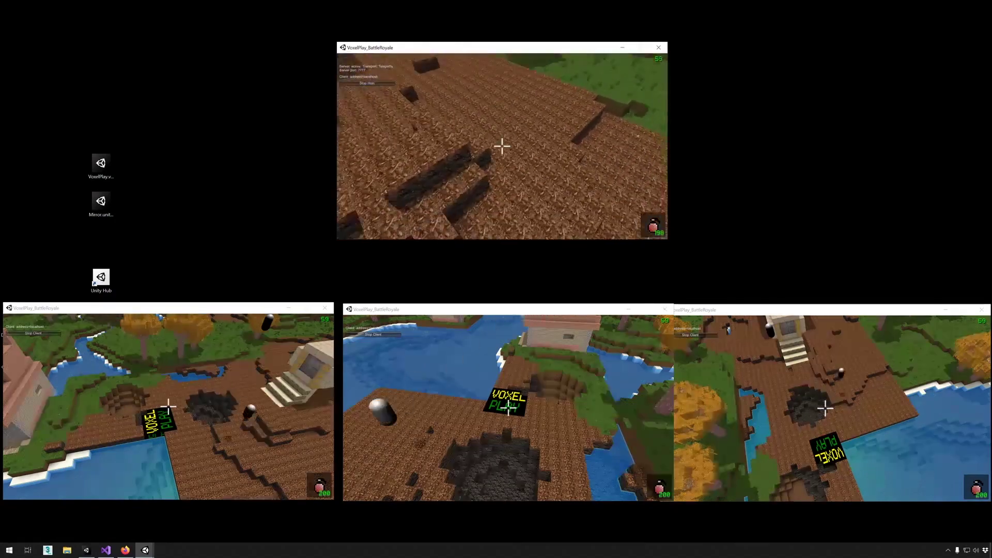
pyautogui.click(501, 145)
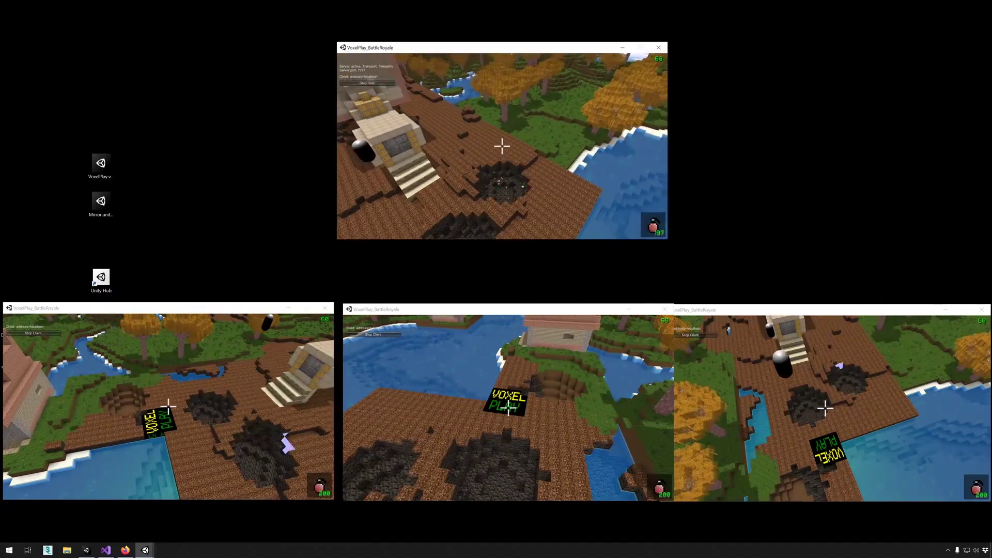
pyautogui.click(502, 145)
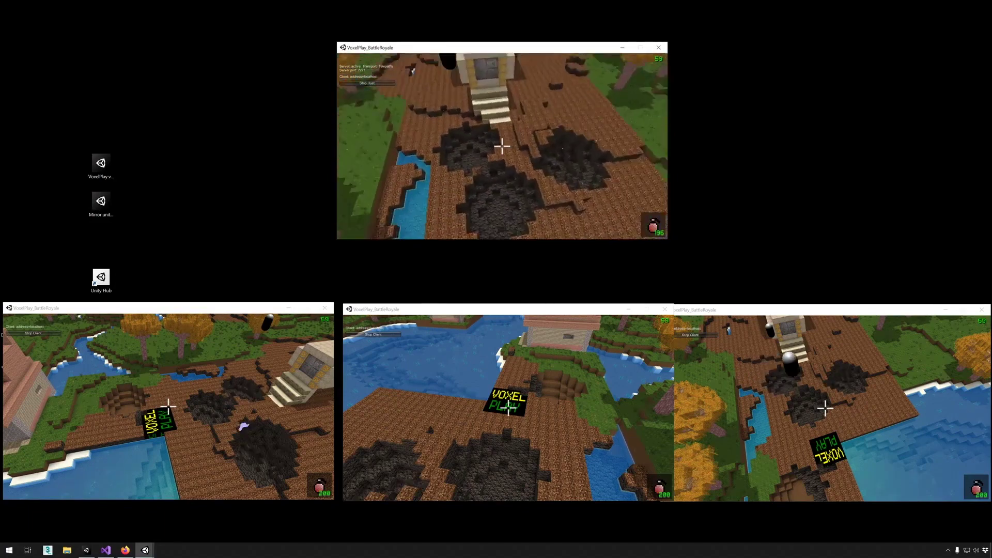
pyautogui.click(502, 144)
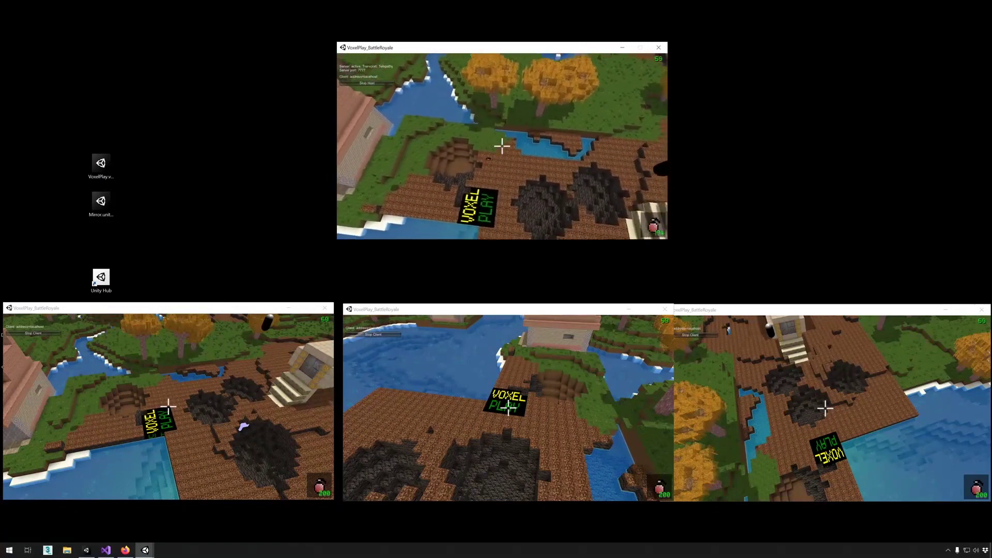